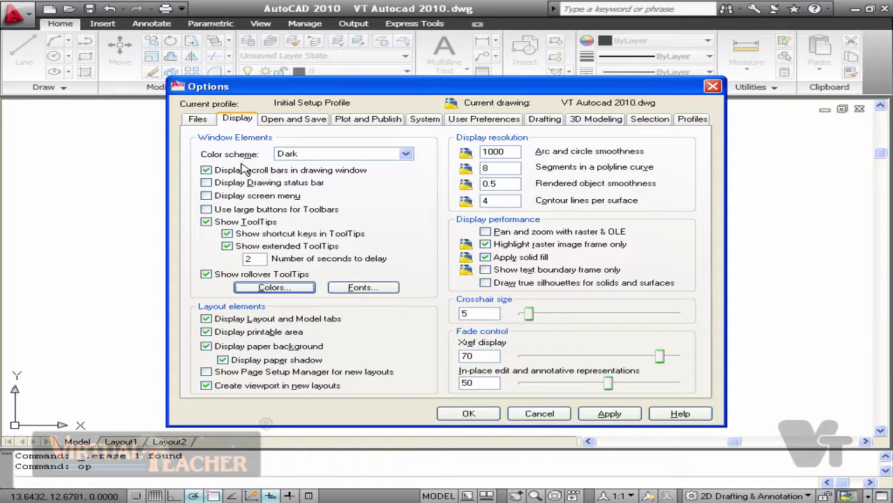
# Step: Hide the drawing window scroll bars, then restore them, applying each change
pyautogui.click(233, 174)
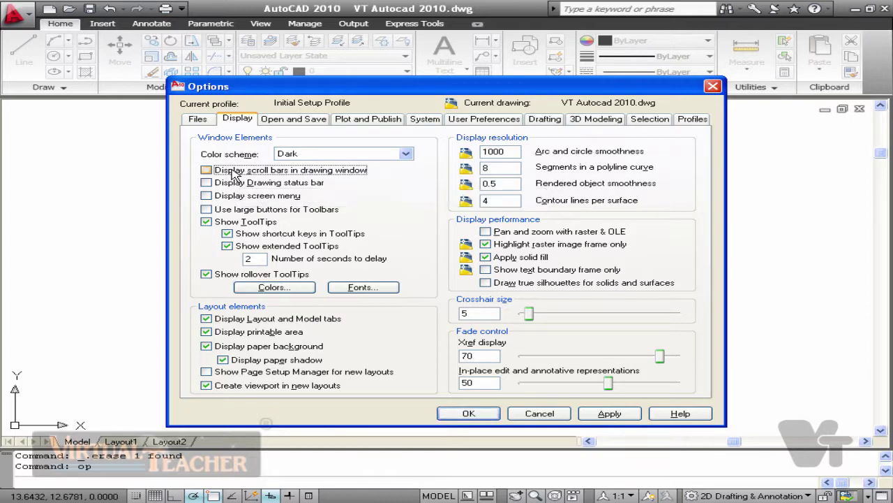
pyautogui.click(609, 414)
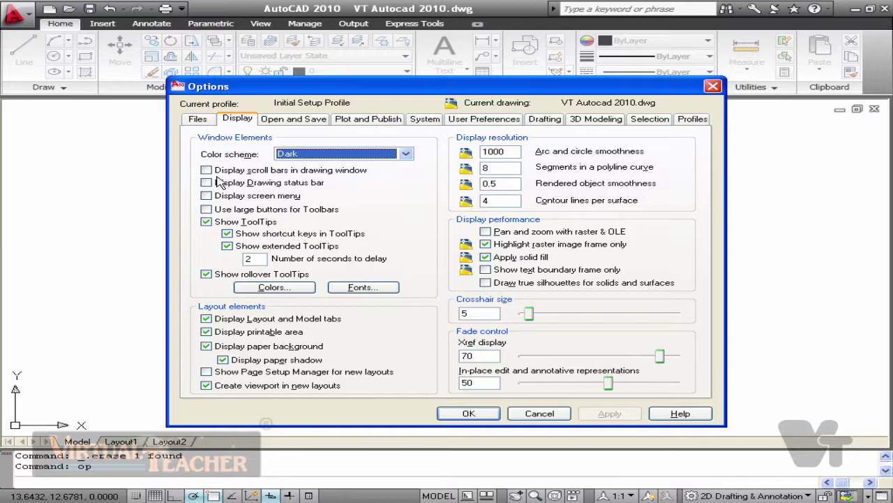
pyautogui.click(206, 170)
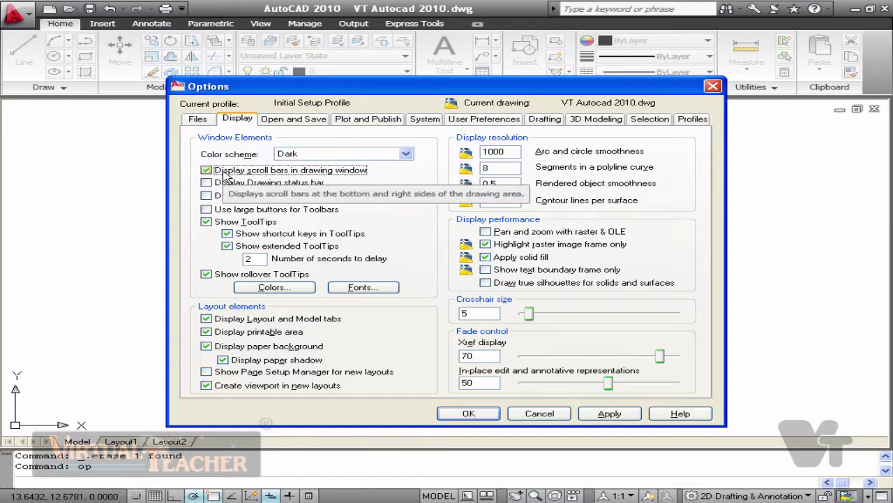
pyautogui.click(600, 414)
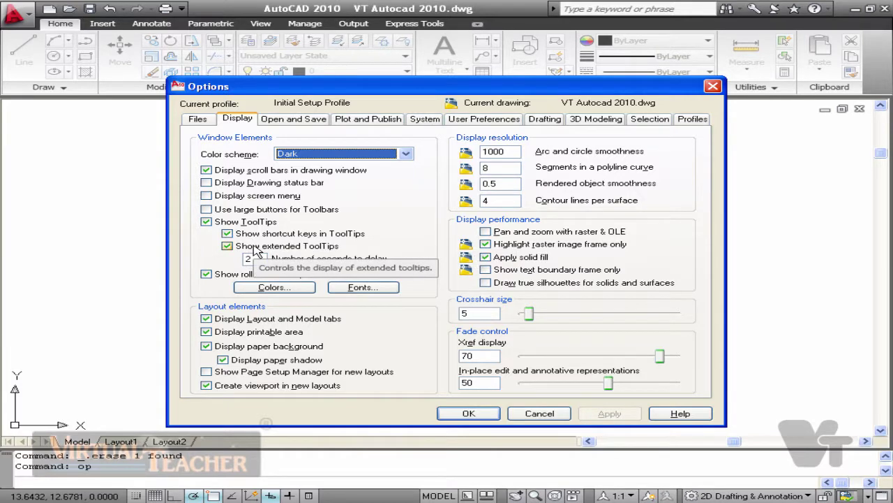
# Step: Turn ToolTips off and back on, then bring up the Drawing Window Colors settings
pyautogui.click(228, 224)
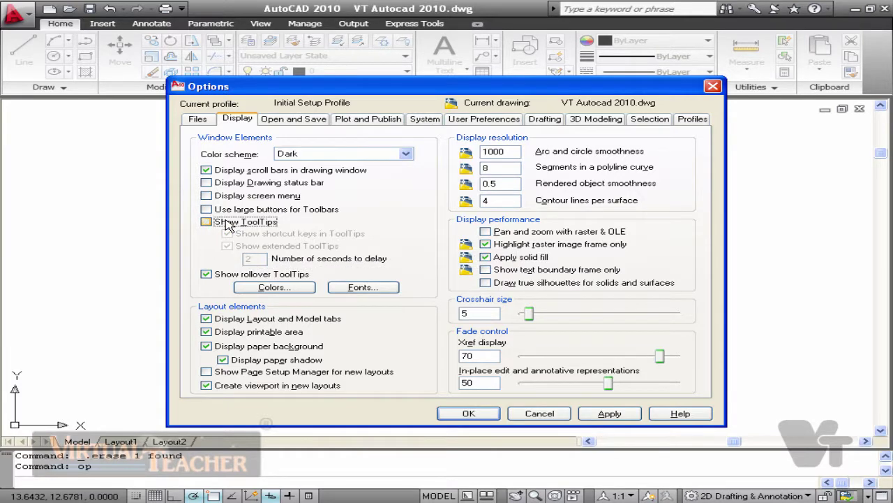
pyautogui.click(638, 413)
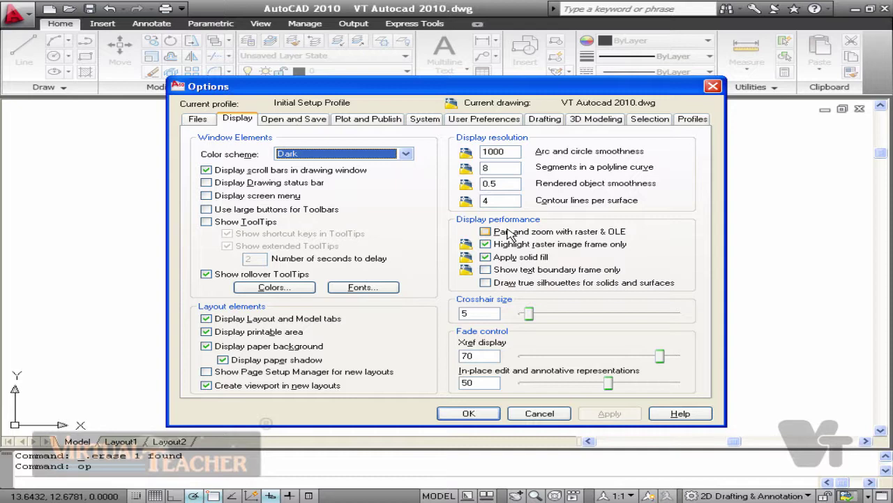
pyautogui.click(206, 222)
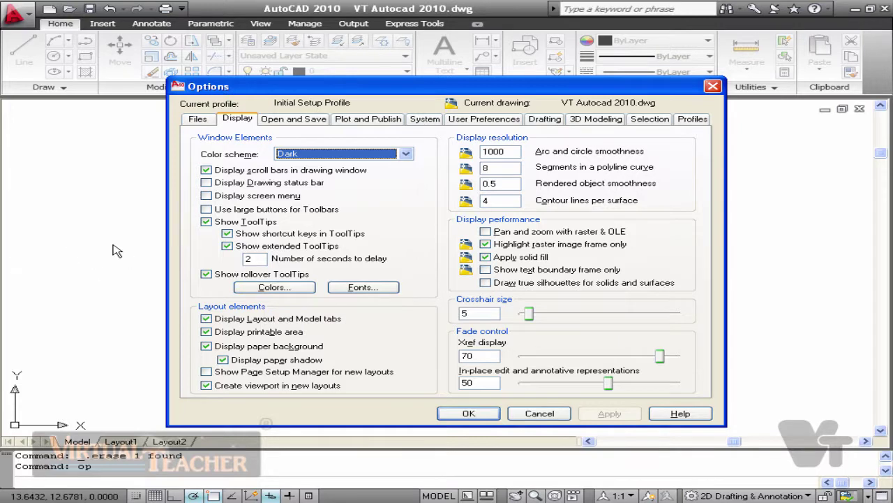
pyautogui.click(297, 289)
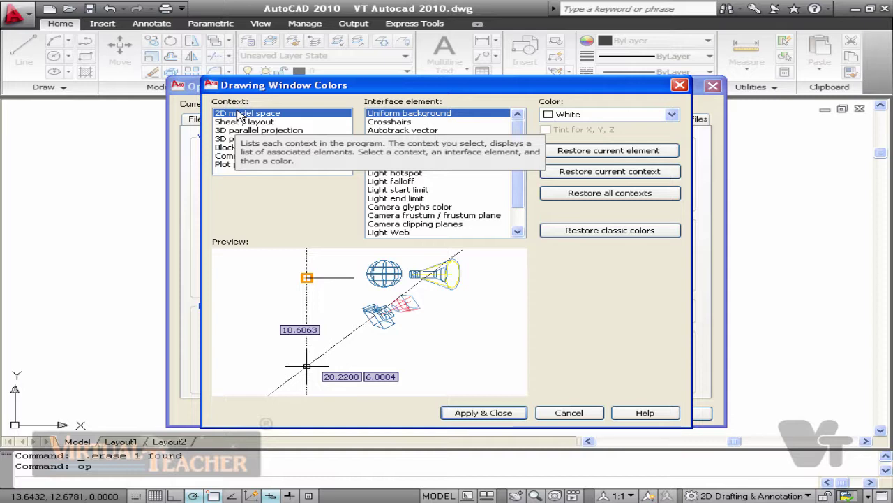
# Step: Make the 2D model space background Black and apply it to view the drawing
pyautogui.click(618, 116)
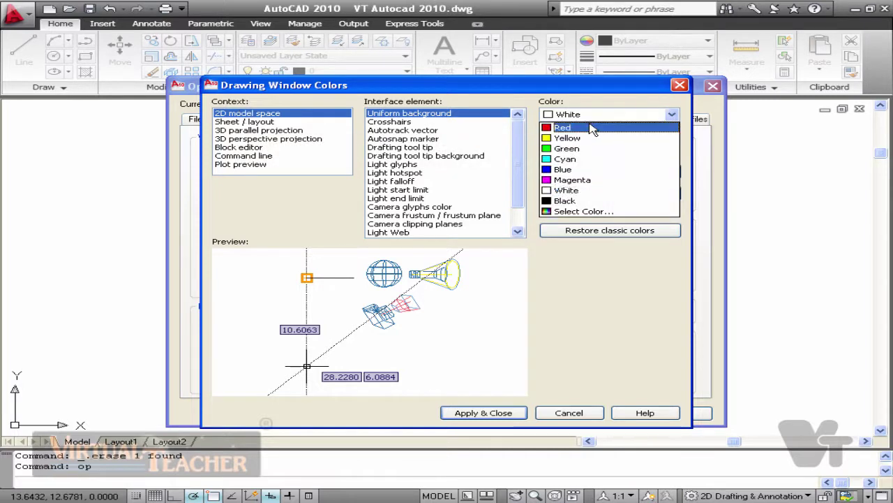
pyautogui.click(579, 200)
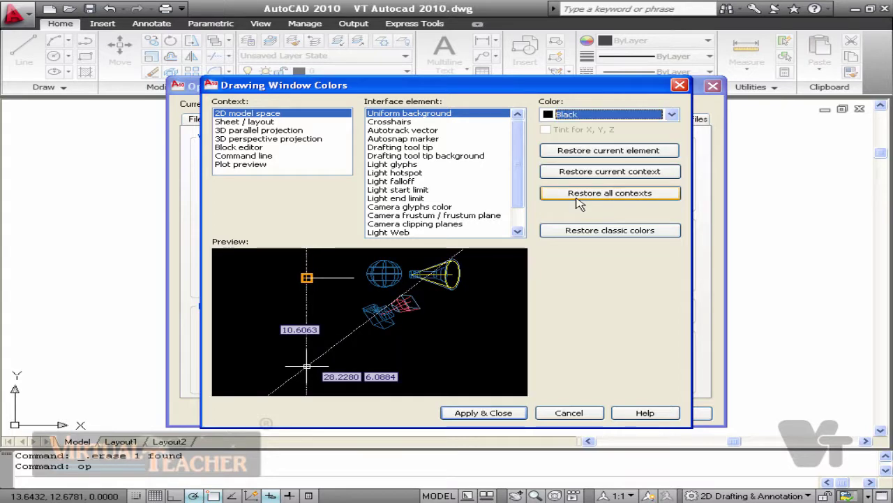
pyautogui.click(505, 414)
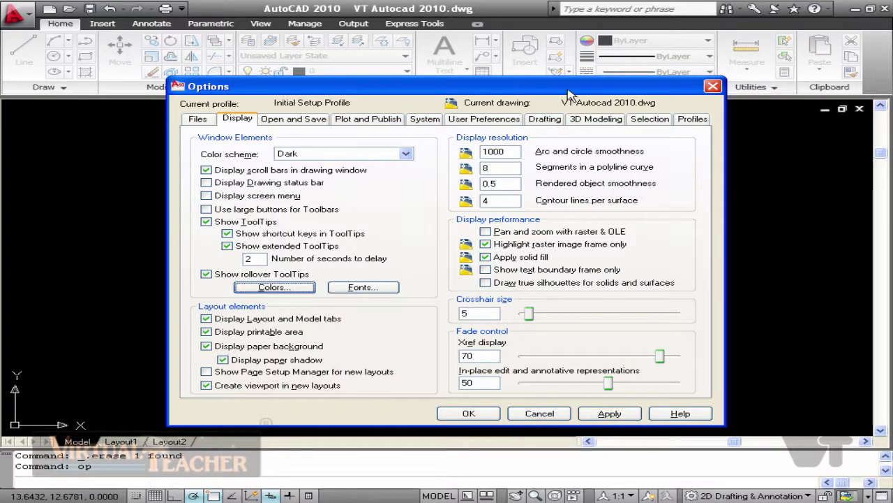
pyautogui.moveTo(569, 94)
pyautogui.mouseDown()
pyautogui.moveTo(524, 157)
pyautogui.moveTo(349, 315)
pyautogui.moveTo(515, 170)
pyautogui.moveTo(520, 150)
pyautogui.mouseUp()
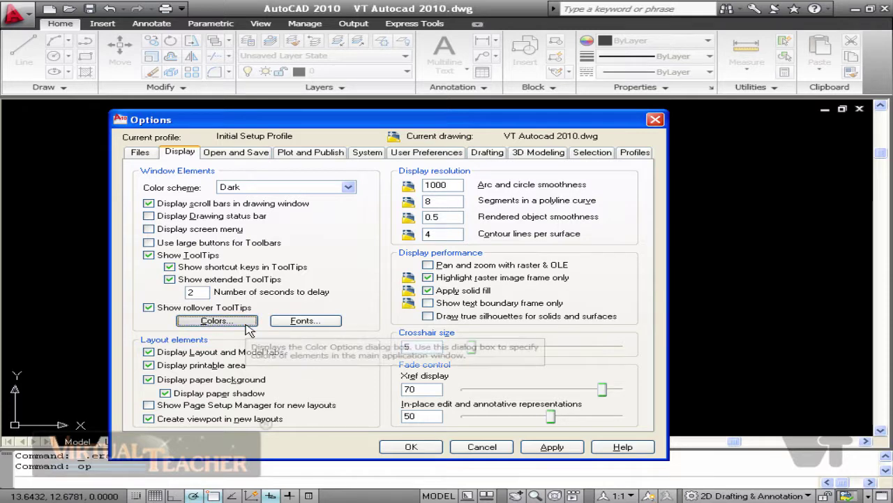
# Step: Return the model space background to White and apply the change
pyautogui.click(216, 320)
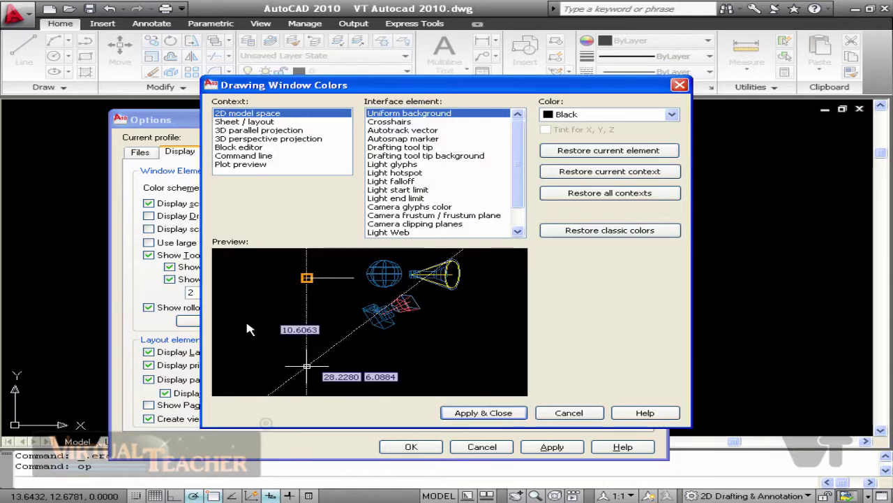
pyautogui.click(569, 117)
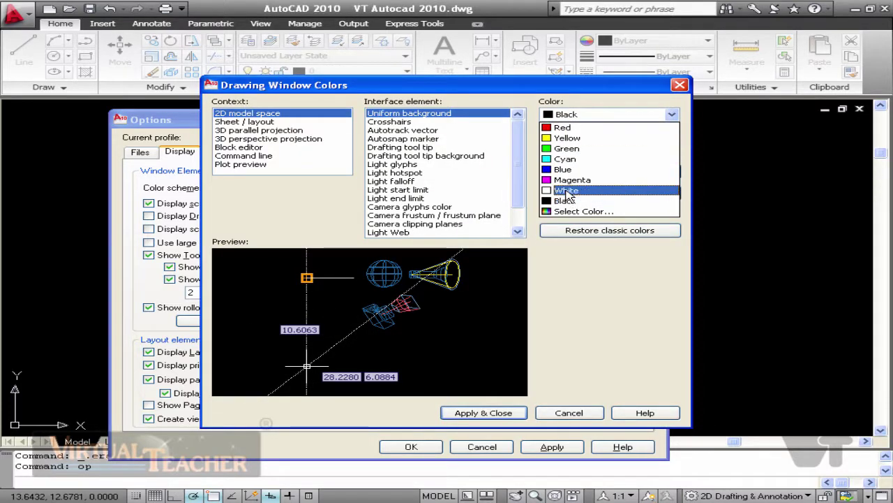
pyautogui.click(566, 191)
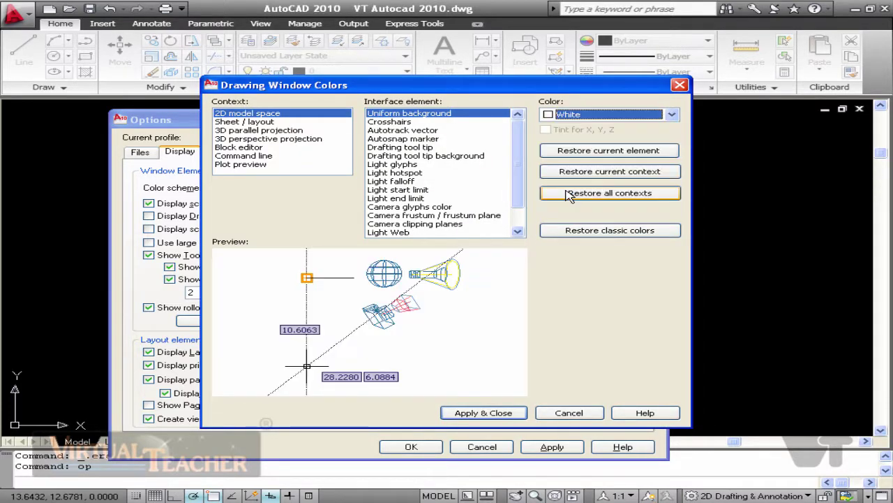
pyautogui.click(513, 409)
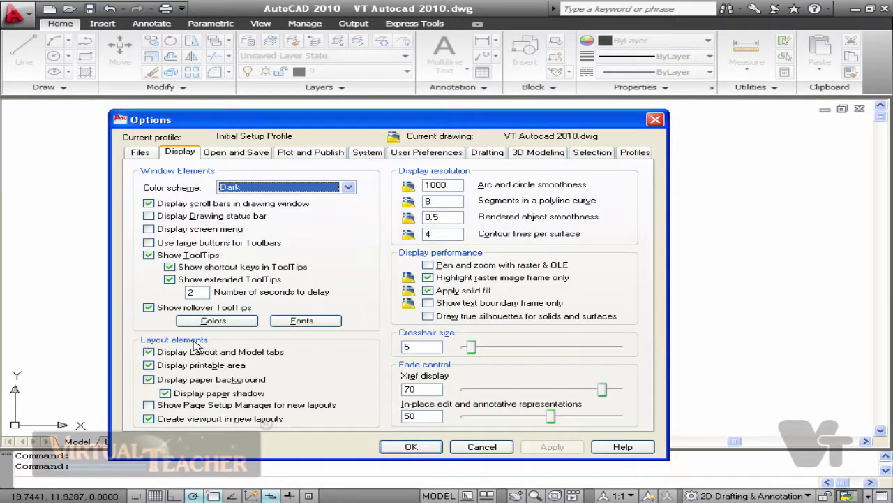
pyautogui.moveTo(297, 120); pyautogui.dragTo(444, 36)
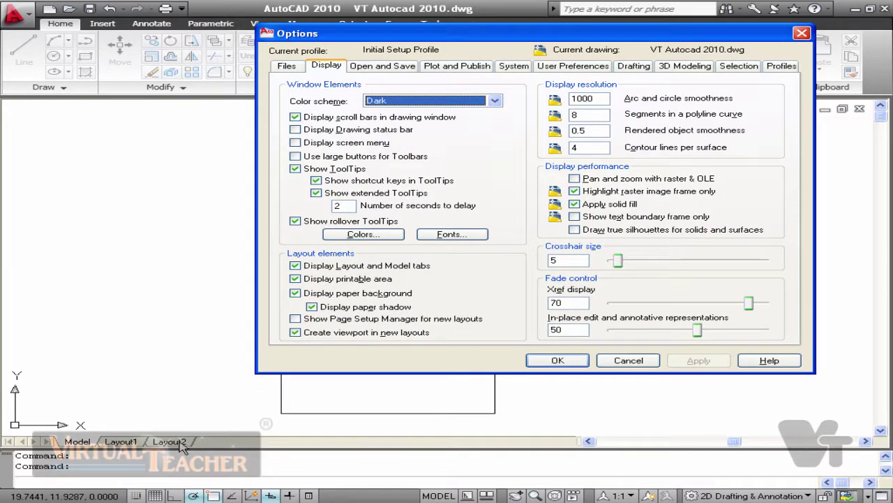
pyautogui.moveTo(321, 285)
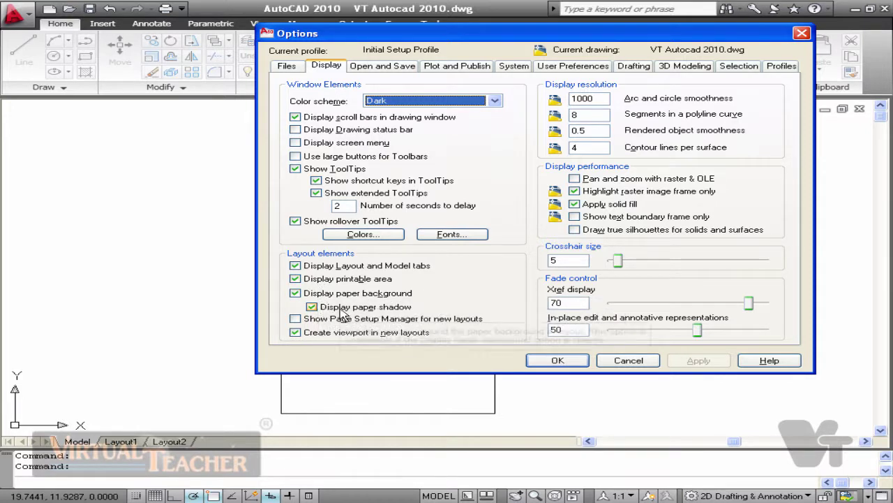
pyautogui.moveTo(342, 314)
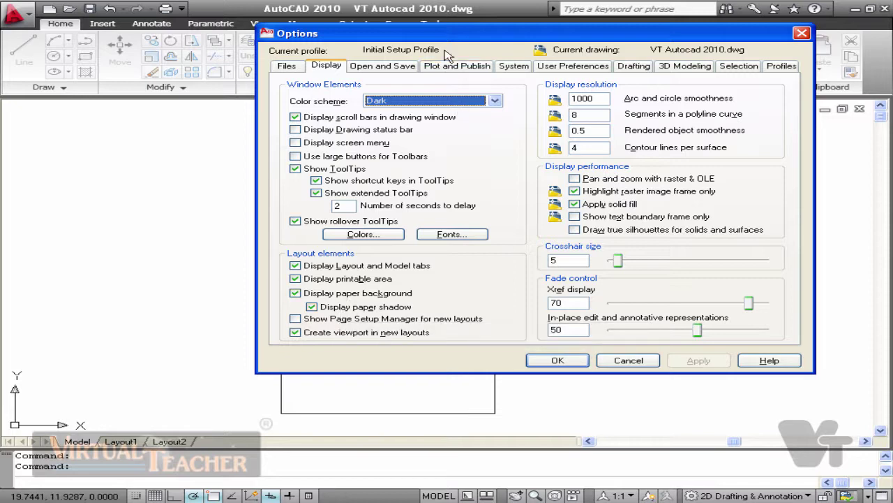
pyautogui.moveTo(447, 39); pyautogui.dragTo(311, 93)
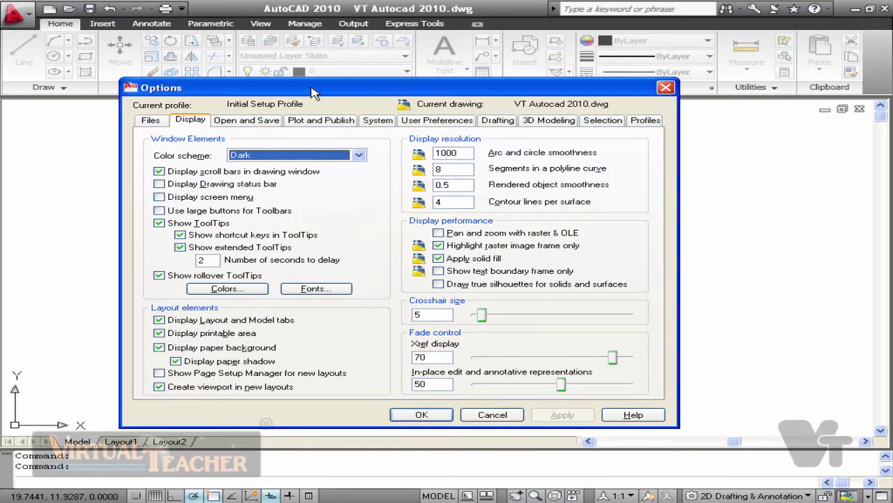
# Step: Dismiss the arc smoothness explanation and raise Crosshair size from 5 to 45, applying it
pyautogui.moveTo(470, 153)
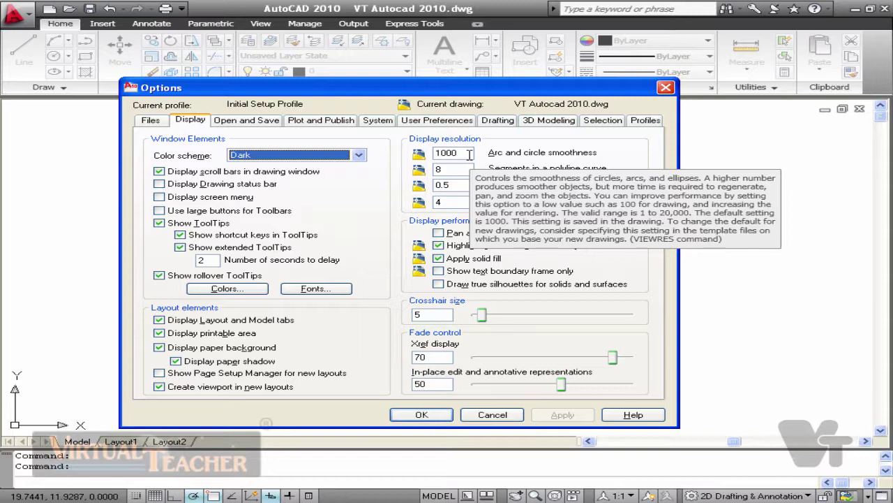
pyautogui.click(457, 168)
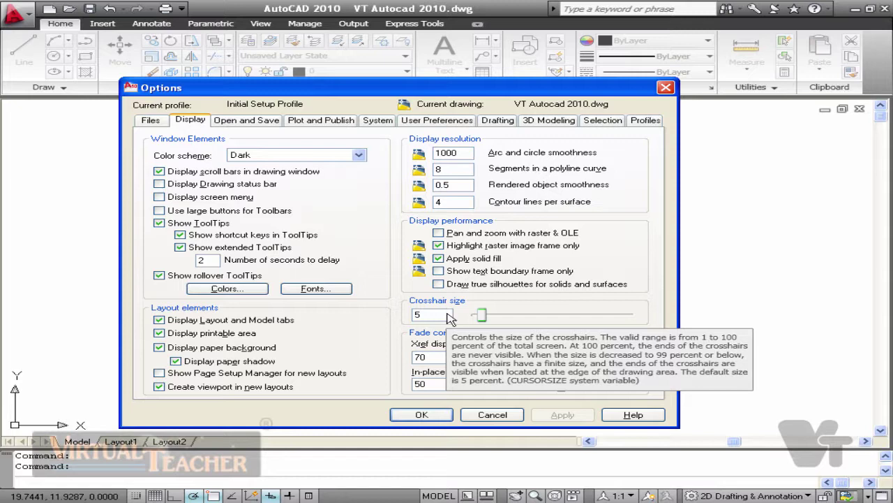
pyautogui.moveTo(482, 315); pyautogui.dragTo(546, 321)
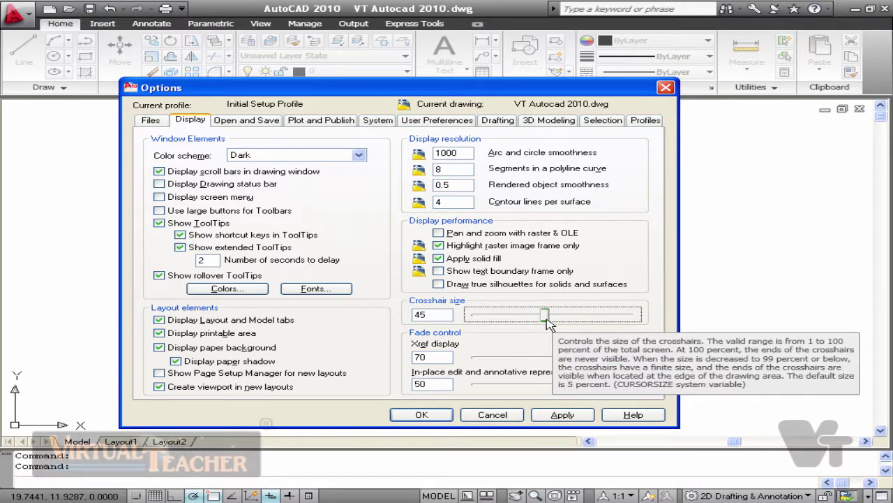
pyautogui.click(570, 417)
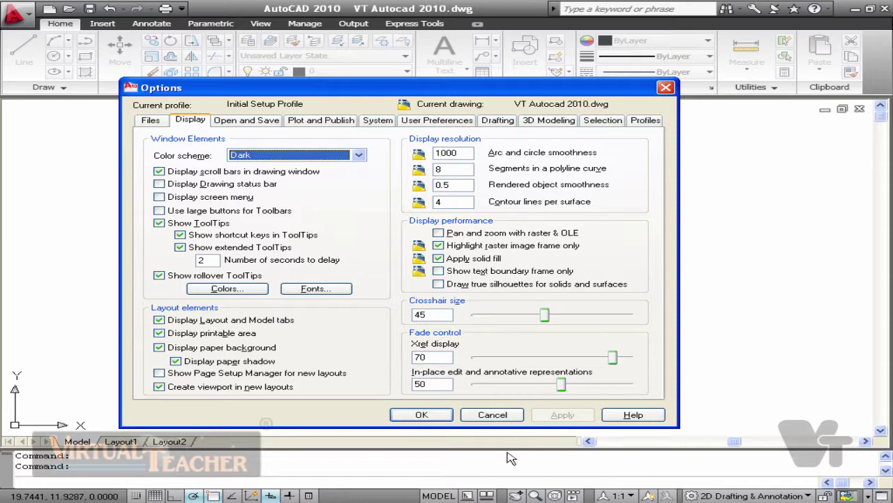
# Step: Reopen Options with OP and reduce the Crosshair size from 45 back to 5
pyautogui.click(417, 415)
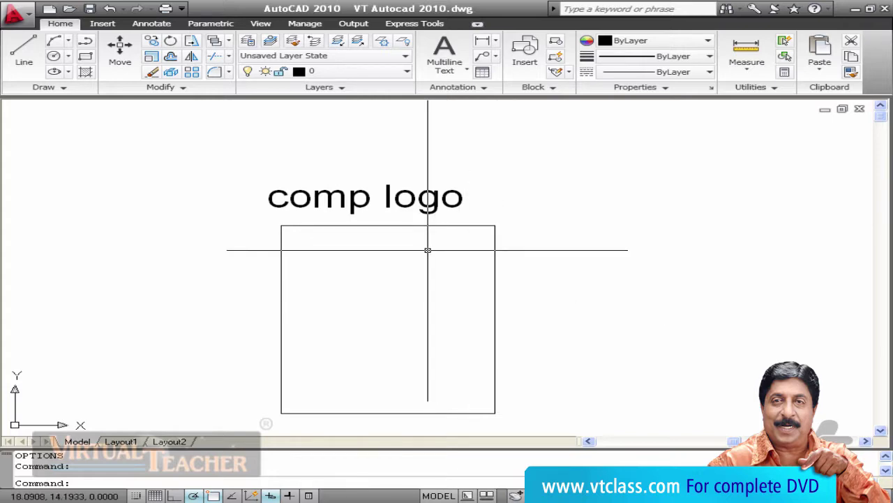
pyautogui.write('op')
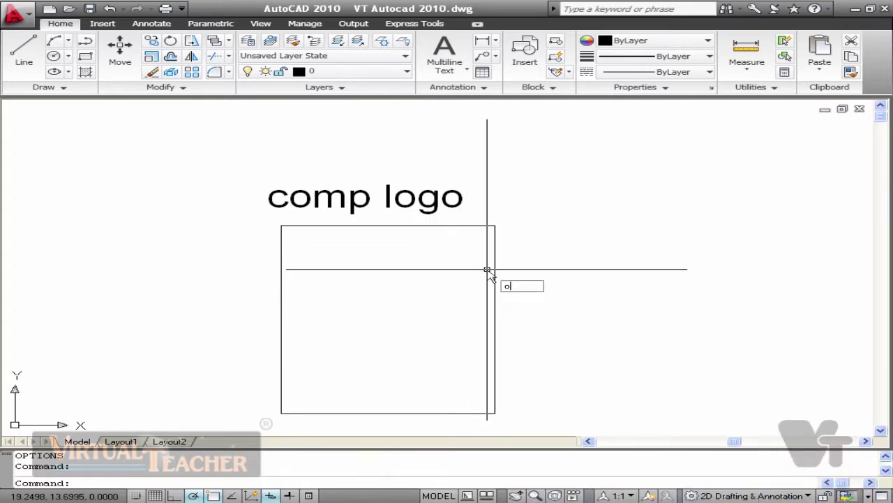
pyautogui.press('Return')
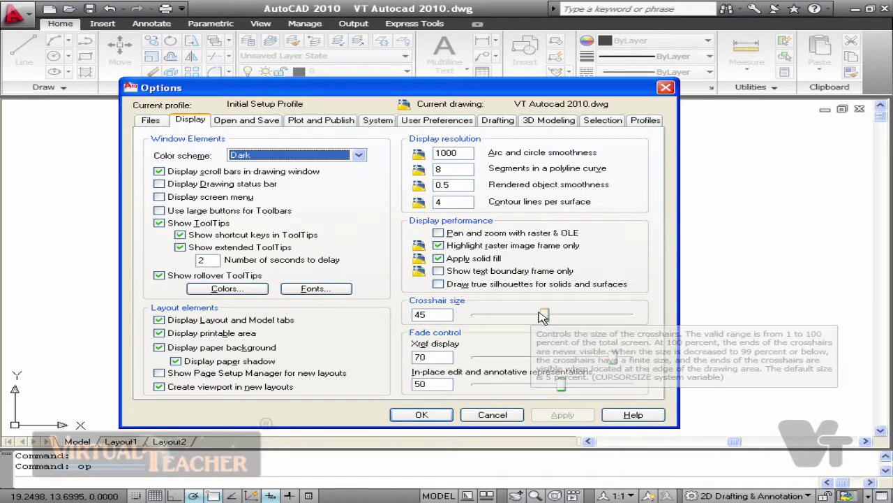
pyautogui.moveTo(545, 315); pyautogui.dragTo(479, 315)
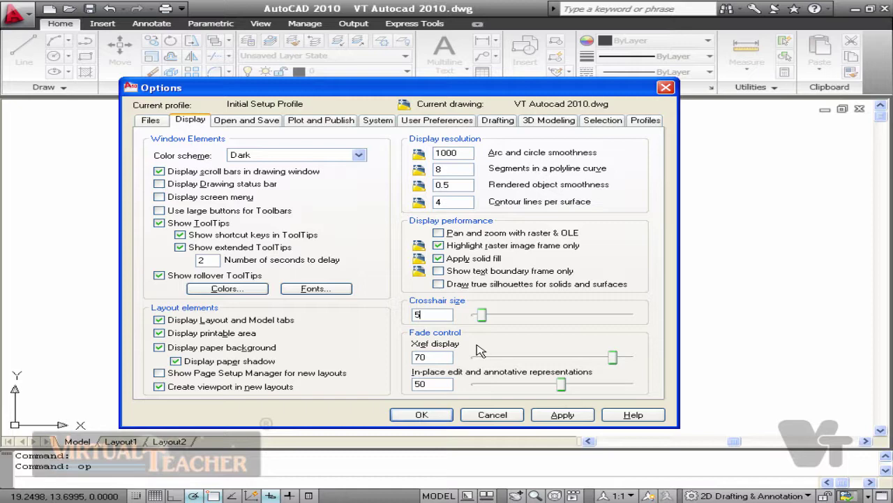
pyautogui.click(274, 131)
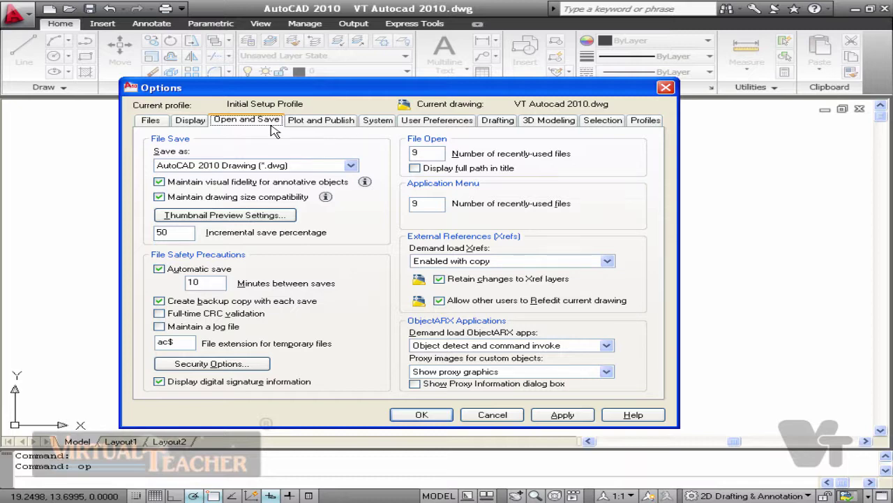
# Step: Keep AutoCAD 2010 Drawing as save format and 10-minute autosave, then open Security Options
pyautogui.click(351, 165)
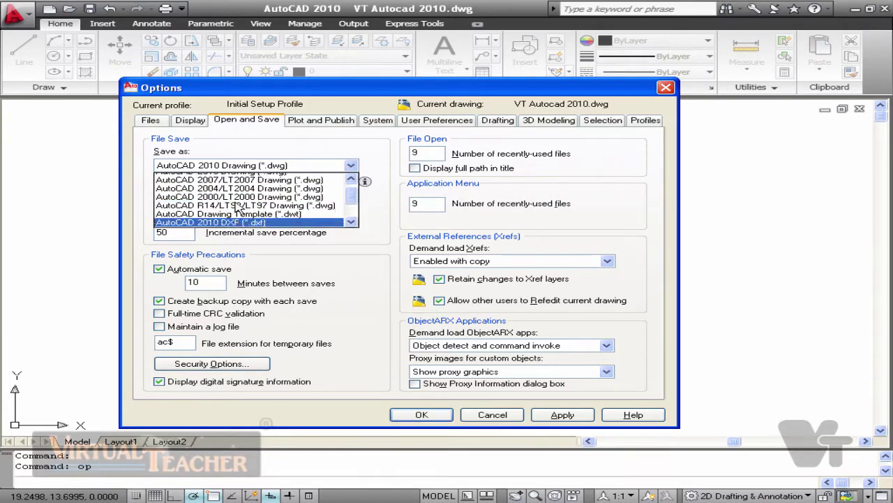
pyautogui.scroll(-3, 331, 186)
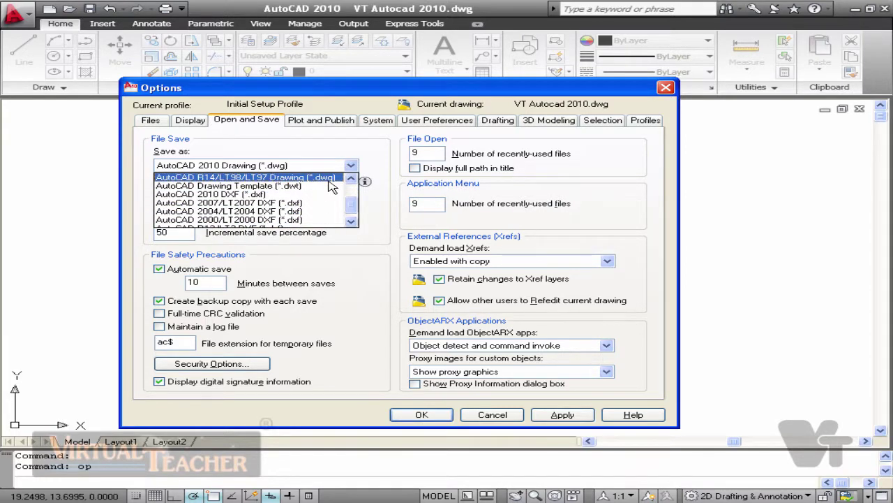
pyautogui.click(351, 168)
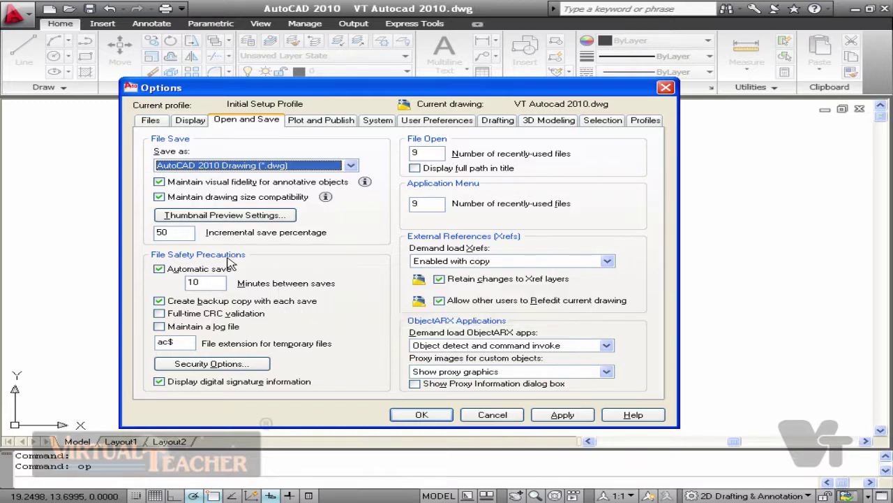
pyautogui.doubleClick(211, 283)
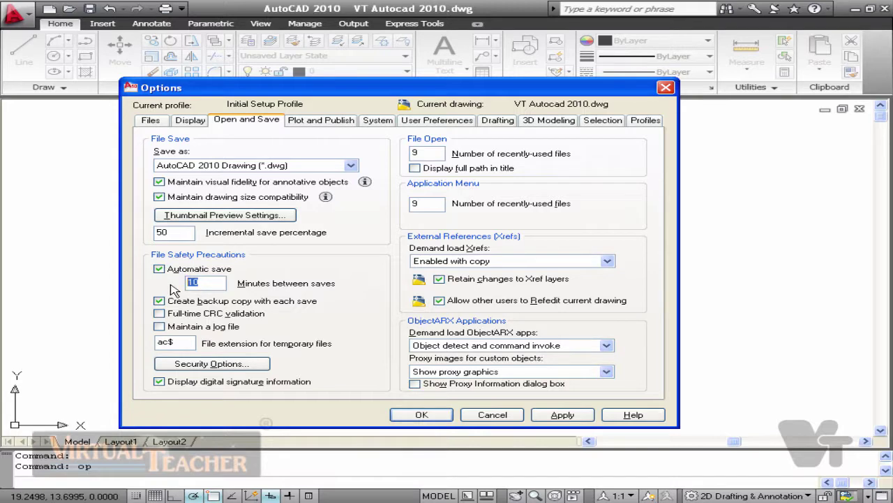
pyautogui.press('Tab')
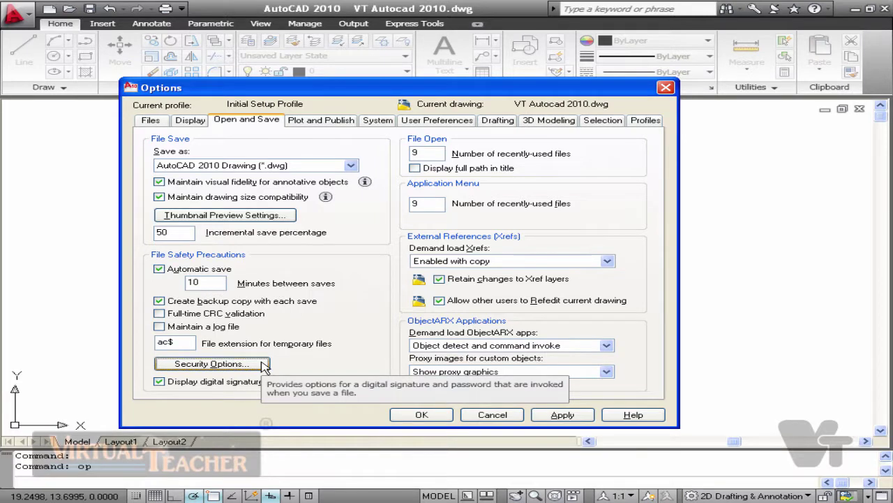
pyautogui.click(212, 364)
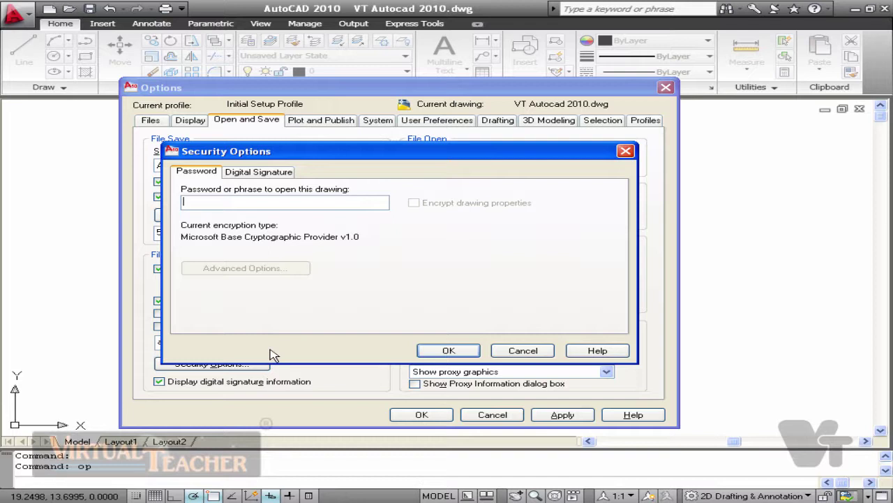
# Step: Enter a drawing password, then dismiss the Security Options dialog
pyautogui.write('•••')
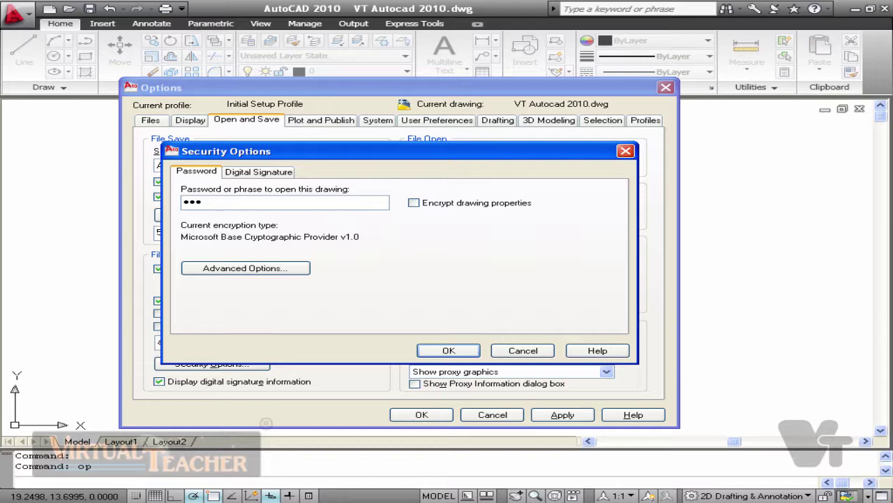
pyautogui.click(523, 351)
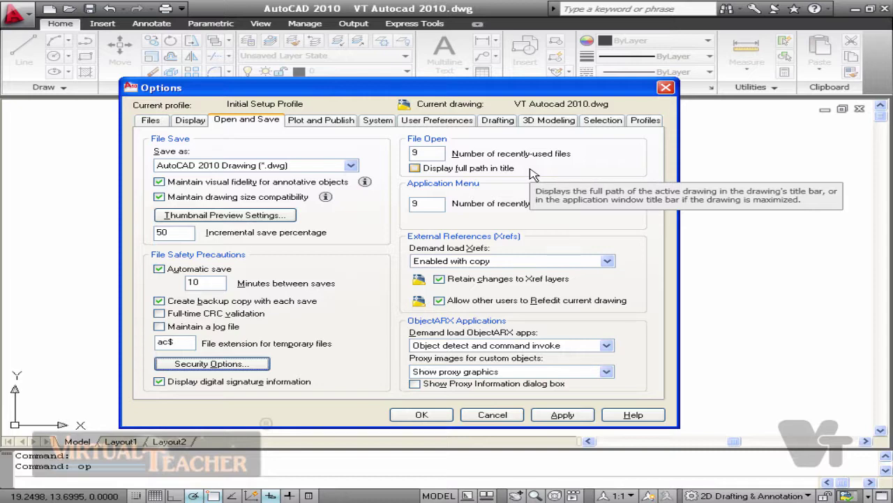
# Step: Close the Options dialog and start opening Double room.dwg from the application menu
pyautogui.hotkey('alt', 'a')
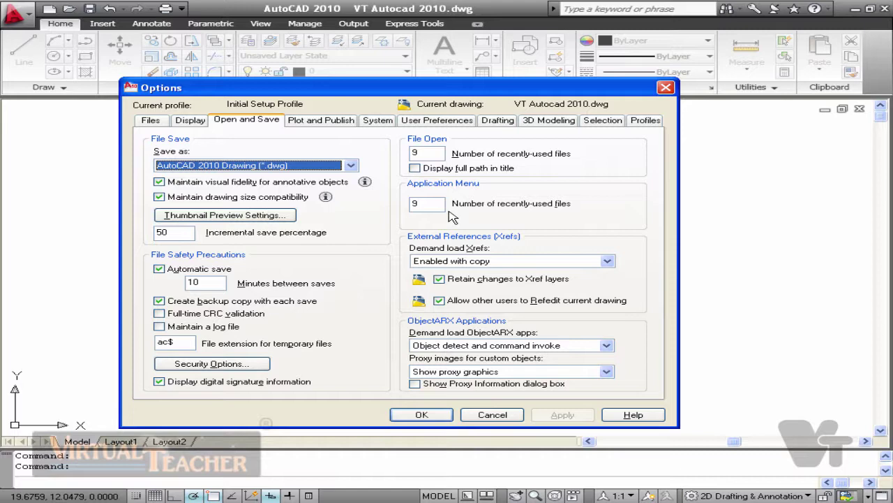
pyautogui.press('Return')
pyautogui.click(30, 20)
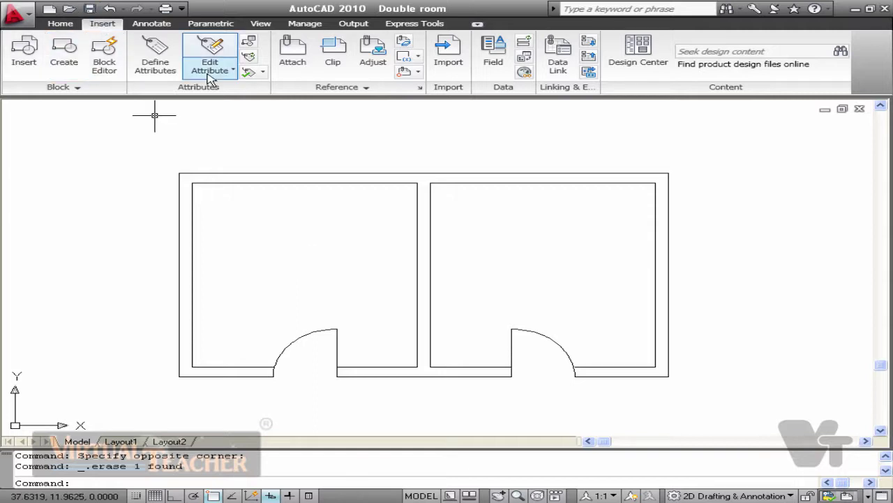
# Step: Attach grid.dwg as a DWG external reference so the room sits on grid lines a–c and 1–2
pyautogui.click(419, 88)
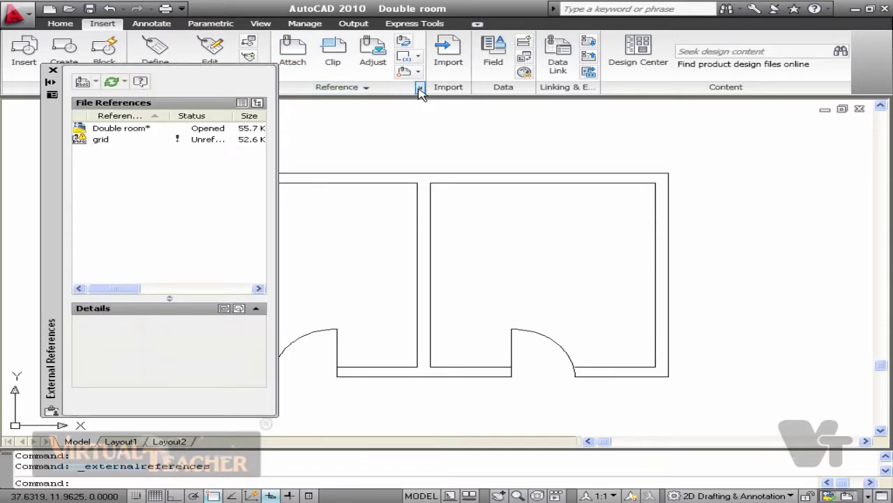
pyautogui.click(95, 81)
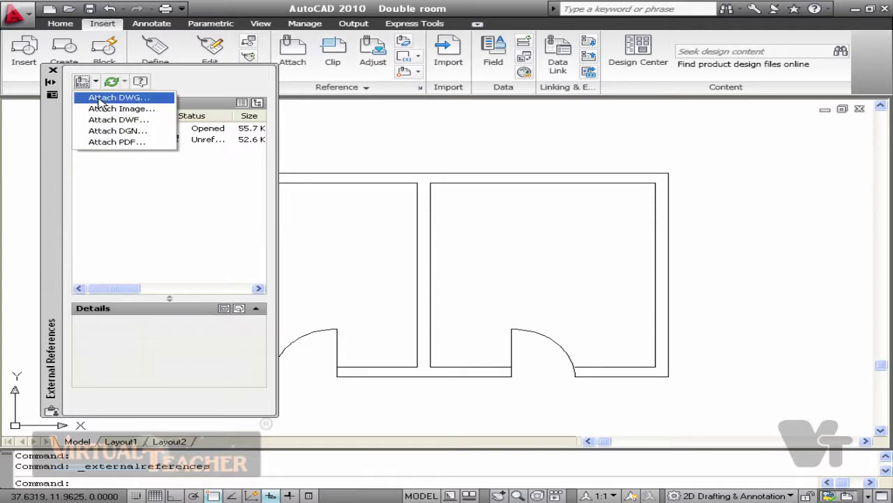
pyautogui.click(99, 99)
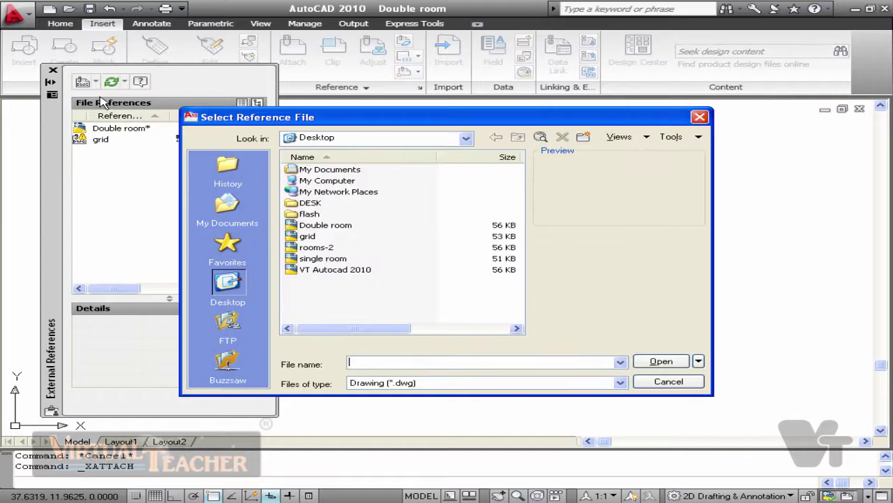
pyautogui.click(307, 237)
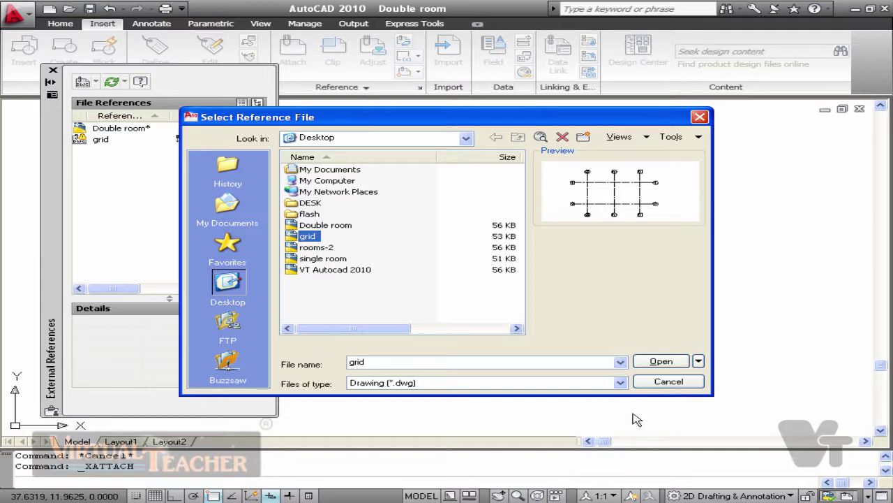
pyautogui.click(661, 361)
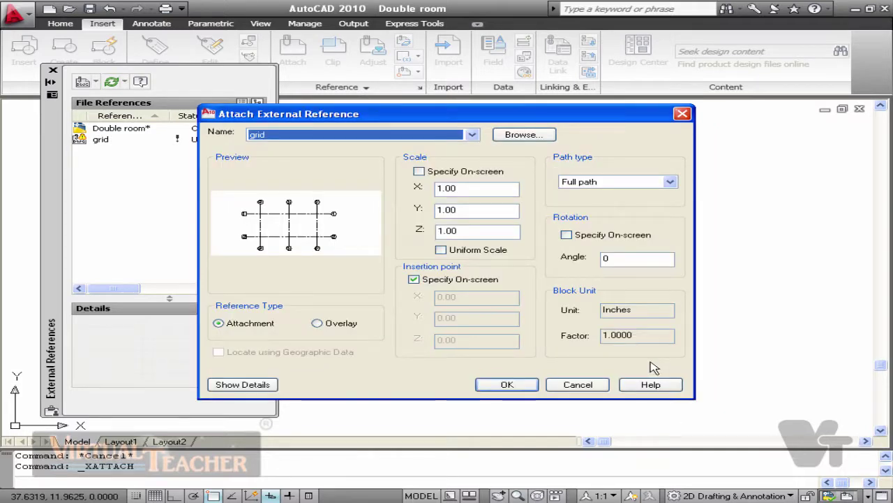
pyautogui.click(510, 384)
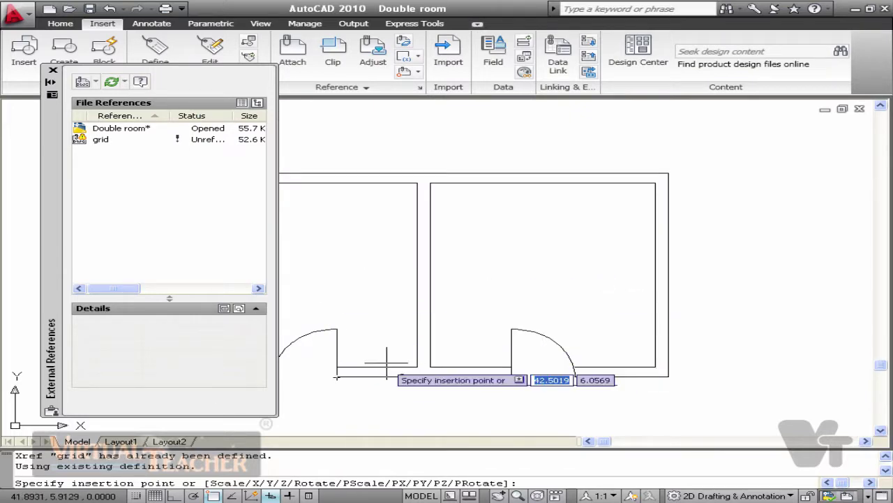
pyautogui.click(333, 401)
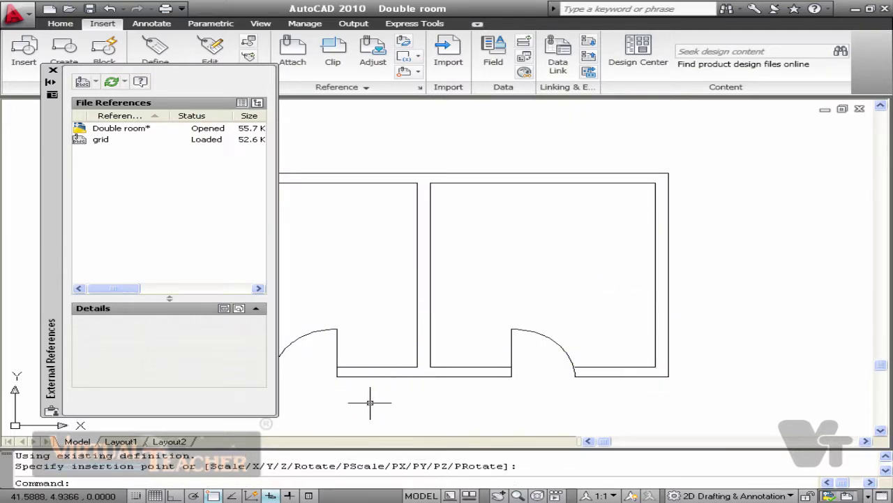
pyautogui.middleClick(455, 381)
pyautogui.middleClick(455, 380)
pyautogui.click(630, 239)
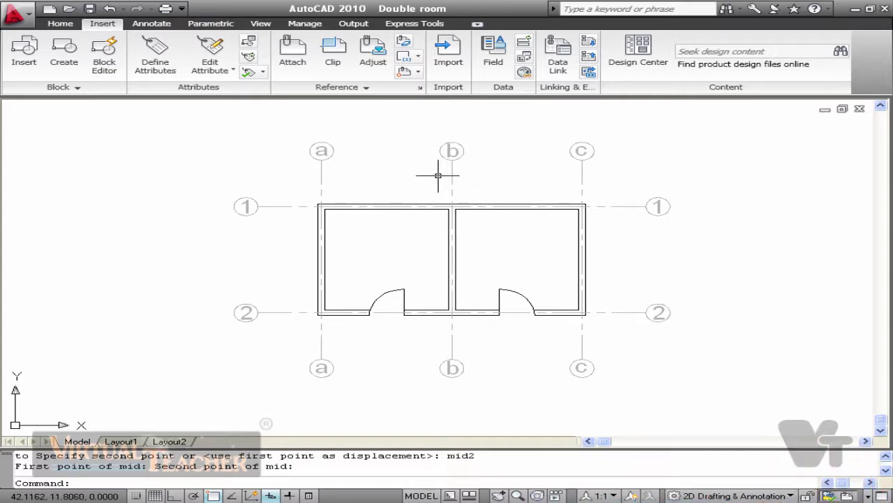
# Step: Reopen the Options dialog with OP and switch to its Display tab
pyautogui.write('op')
pyautogui.press('Return')
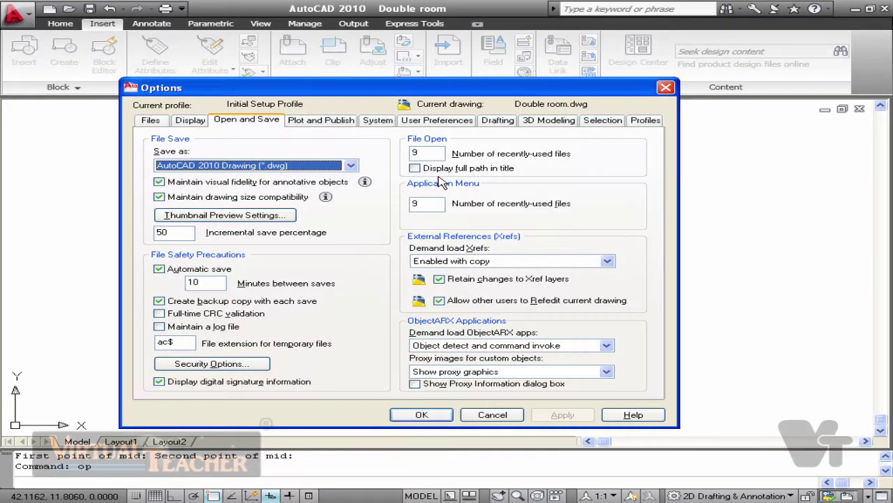
pyautogui.click(202, 123)
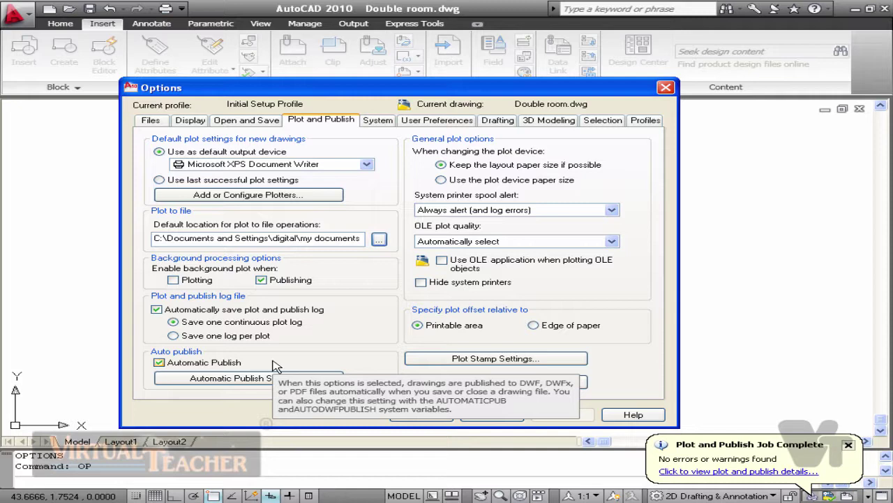
# Step: Keep PDF as the Auto Publish format, close Options, and save Double room to publish it
pyautogui.click(224, 379)
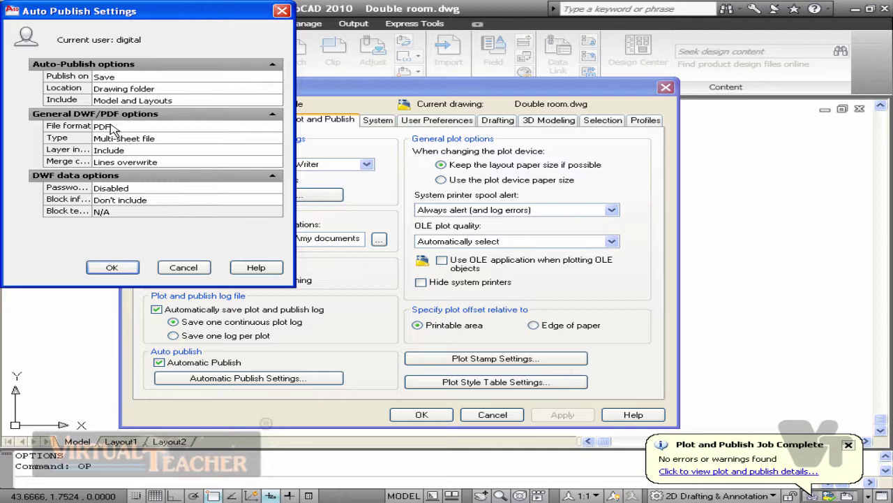
pyautogui.click(279, 126)
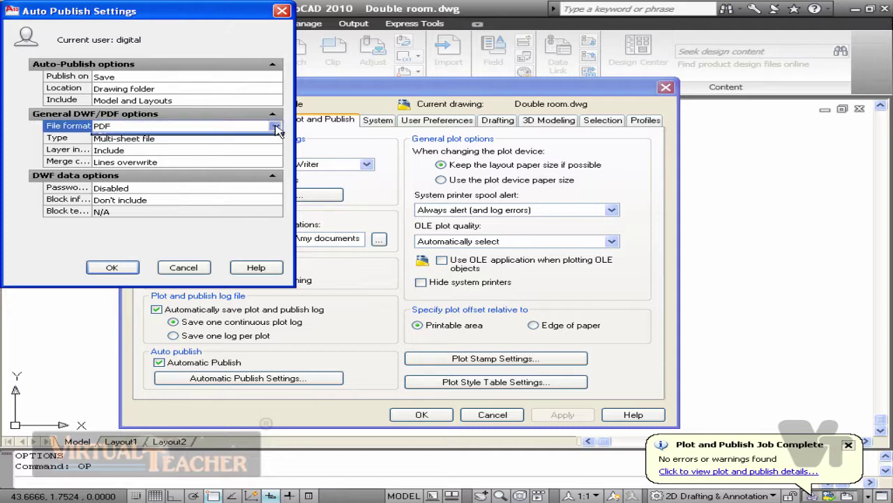
pyautogui.click(276, 127)
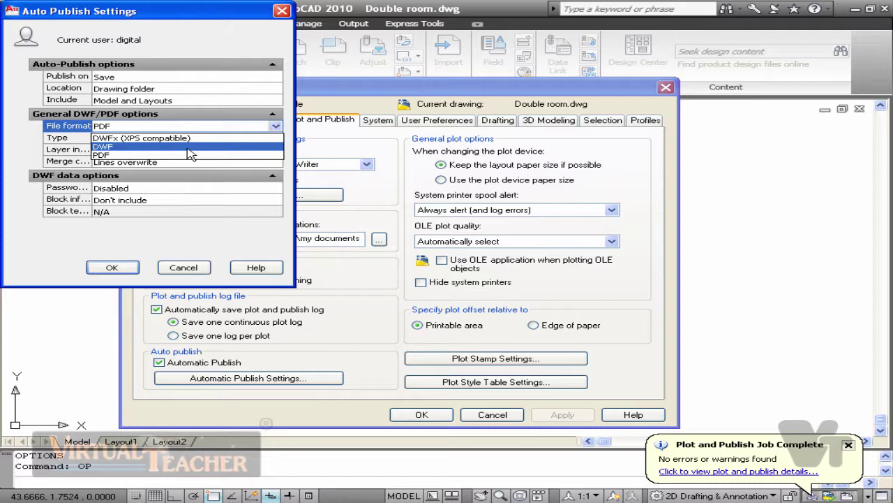
pyautogui.press('Escape')
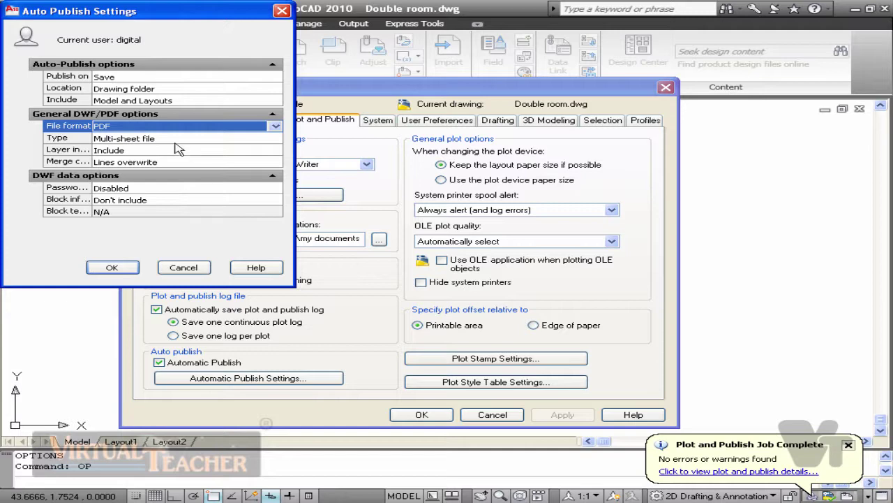
pyautogui.click(112, 270)
pyautogui.click(422, 414)
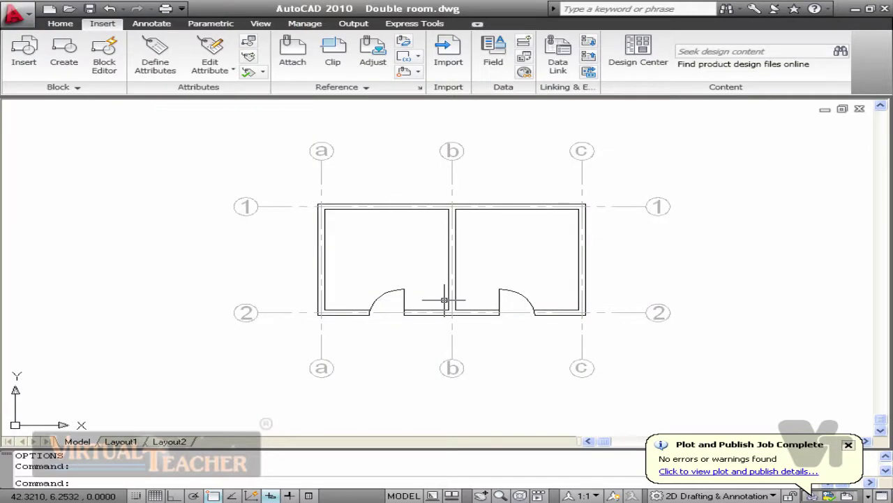
pyautogui.hotkey('ctrl', 's')
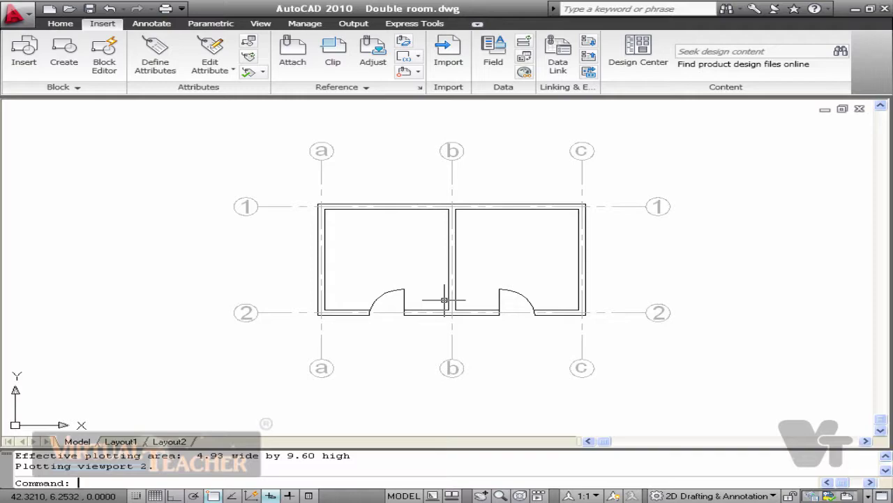
pyautogui.press('super+d')
# Step: Open the published Double room PDF from the desktop to review it
pyautogui.click(97, 359)
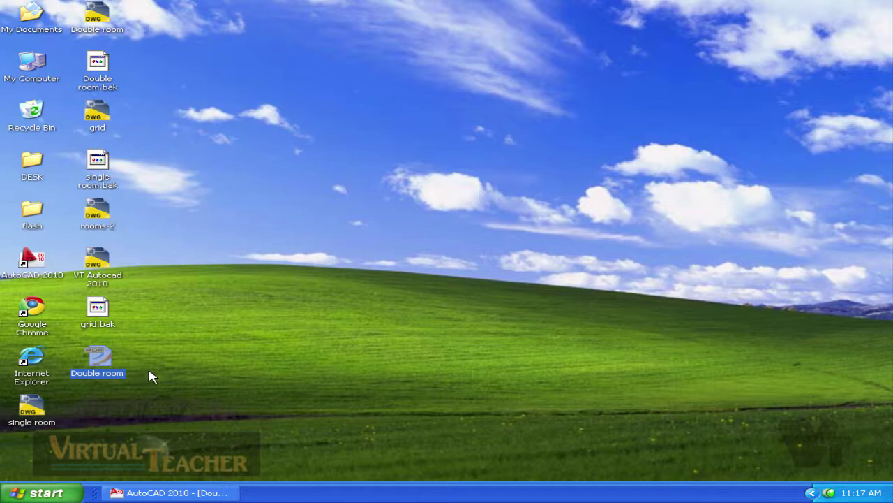
pyautogui.press('Return')
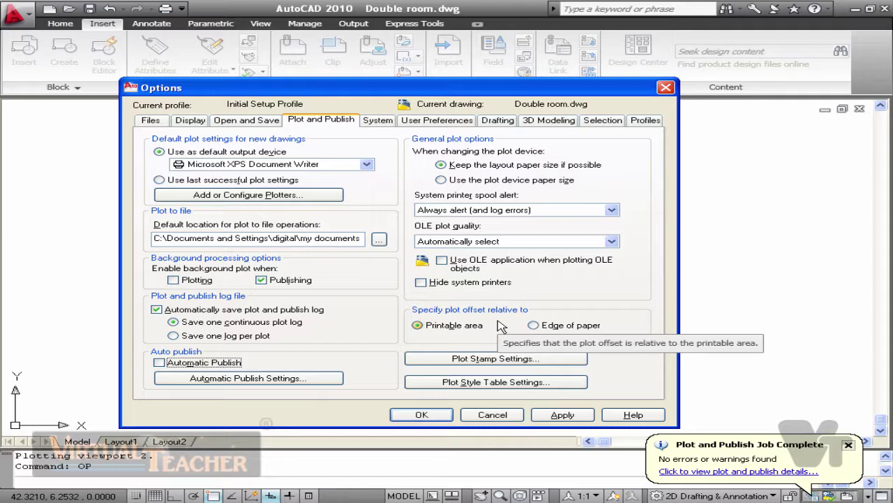
# Step: Move the Options dialog from Plot and Publish on to the System page
pyautogui.hotkey('ctrl', 'Tab')
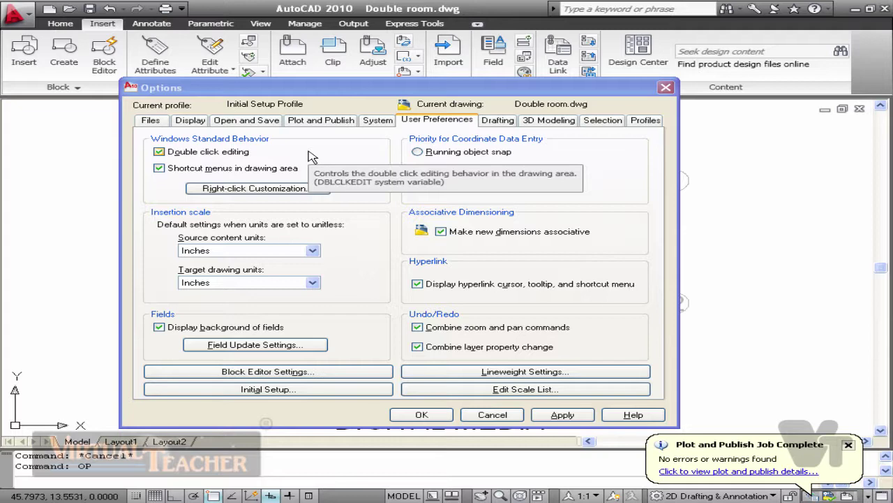
# Step: Replace the DIGITAL MEDIA text below the room plan with COMP LOGO
pyautogui.click(421, 415)
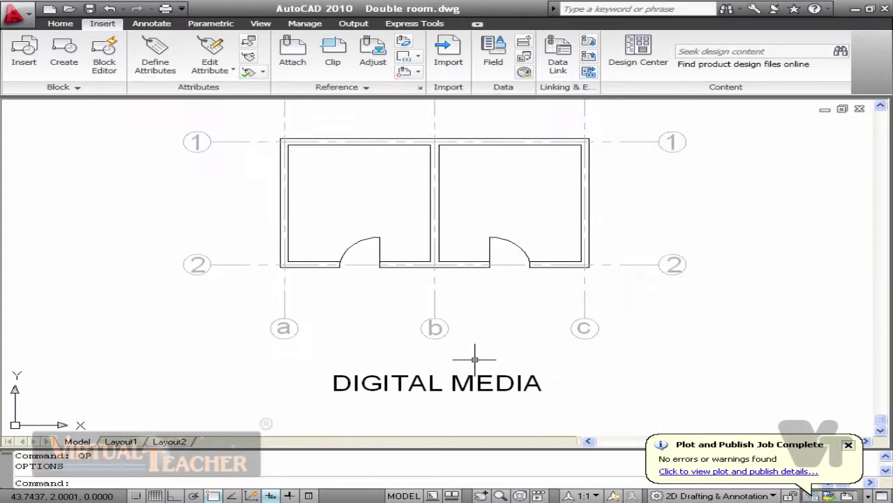
pyautogui.doubleClick(434, 382)
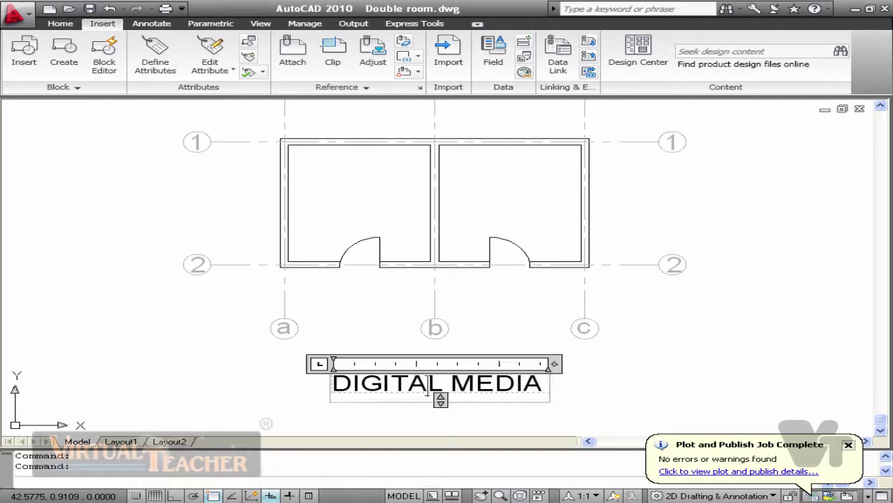
pyautogui.moveTo(541, 384); pyautogui.dragTo(317, 390)
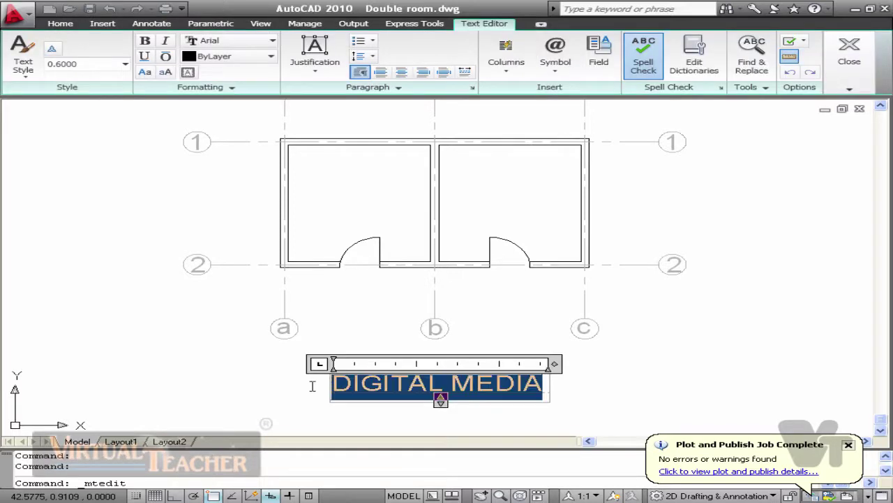
pyautogui.write('COMP LOGO')
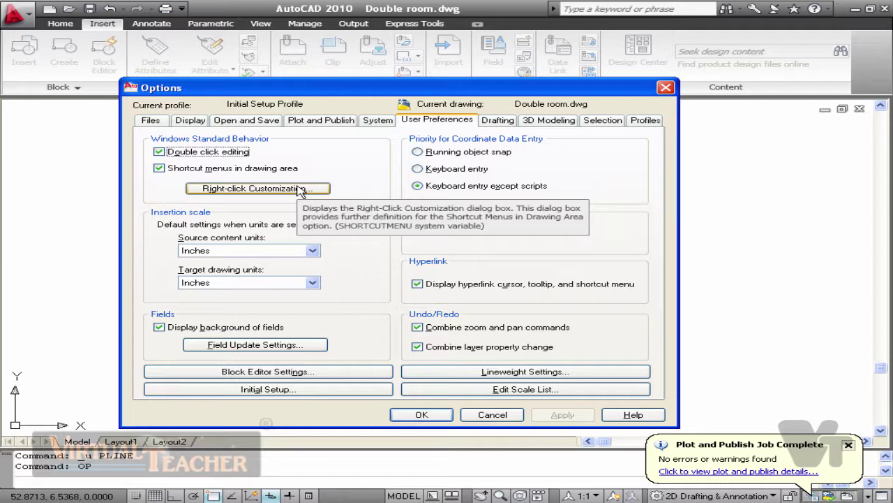
# Step: Start a polyline left of the room plan with Ortho on, drawing a vertical segment
pyautogui.press('Escape')
pyautogui.write('pl')
pyautogui.press('Return')
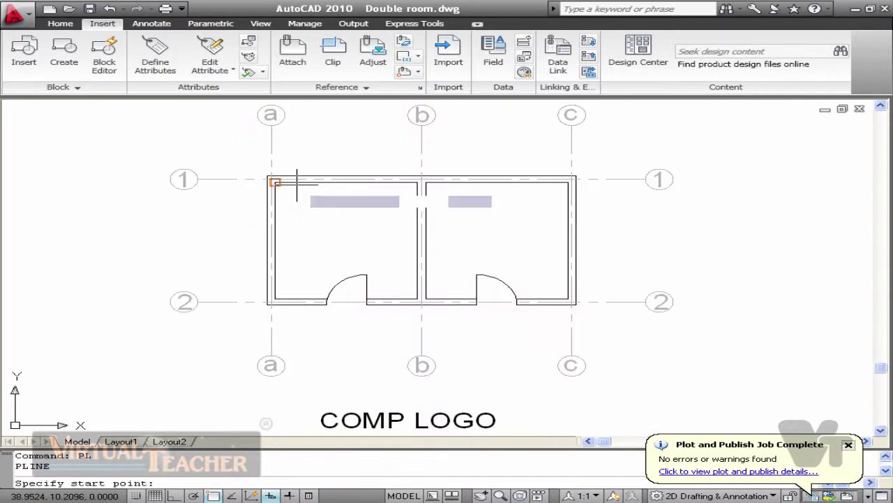
pyautogui.click(75, 199)
pyautogui.press('F8')
pyautogui.click(85, 342)
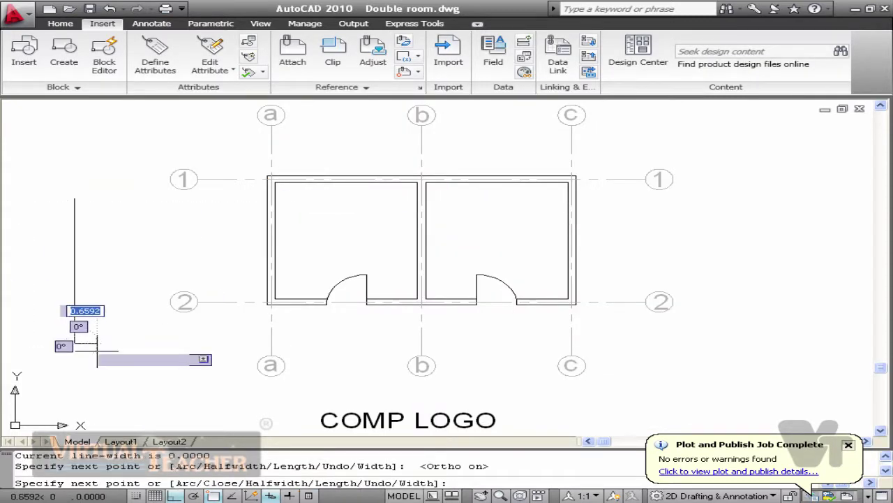
# Step: Undo the last polyline segment, end the polyline, and reopen Options with OP
pyautogui.rightClick(120, 361)
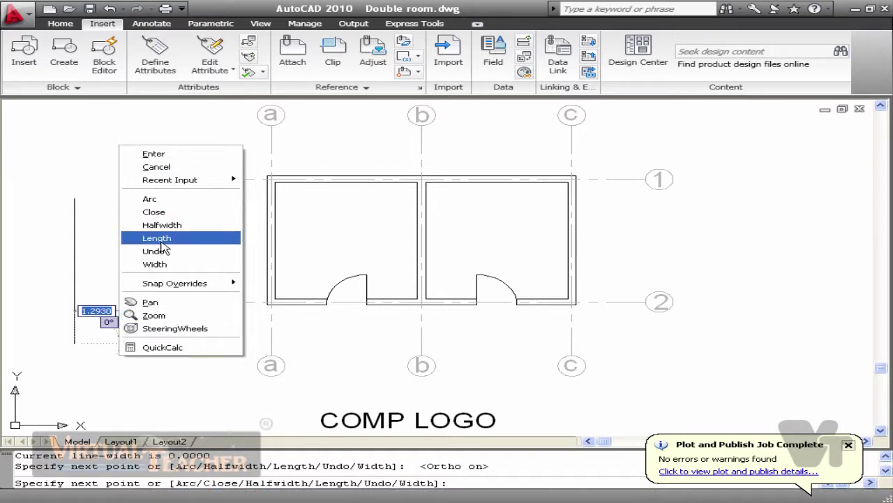
pyautogui.click(155, 251)
pyautogui.press('Escape')
pyautogui.write('op')
pyautogui.press('Return')
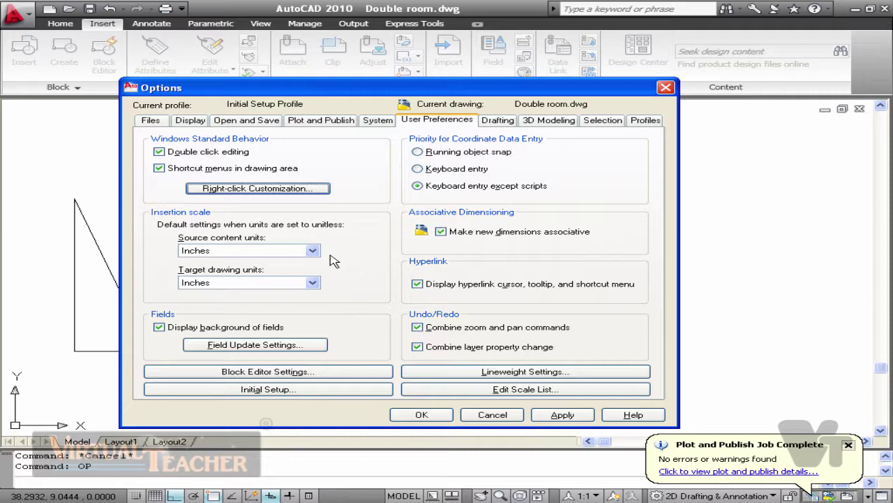
# Step: Review the Field Update Settings, then bring up Initial Setup's industry choices
pyautogui.click(300, 346)
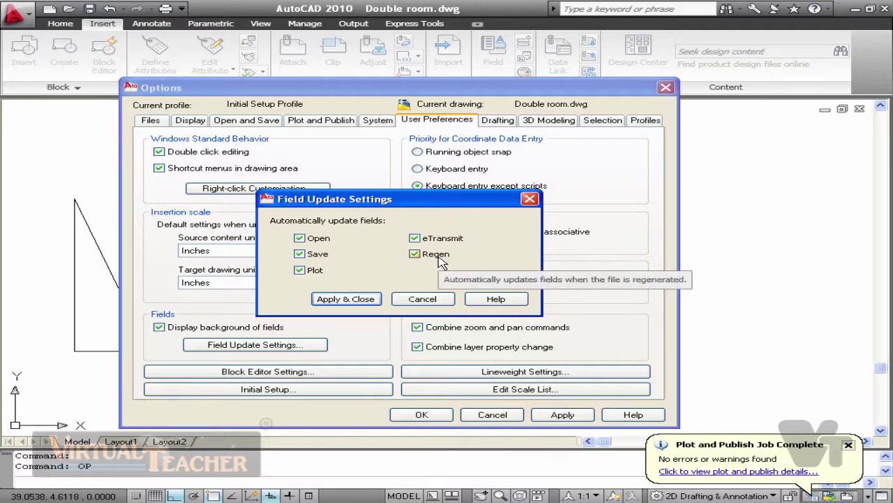
pyautogui.click(530, 199)
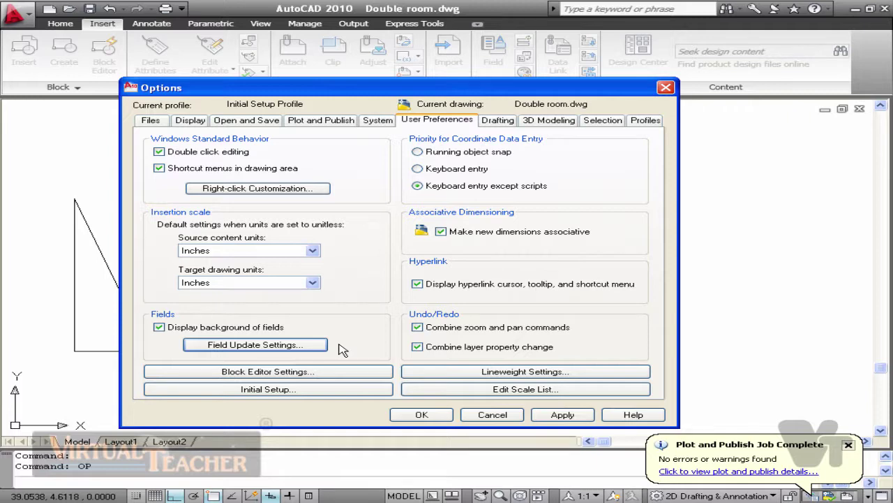
pyautogui.click(308, 393)
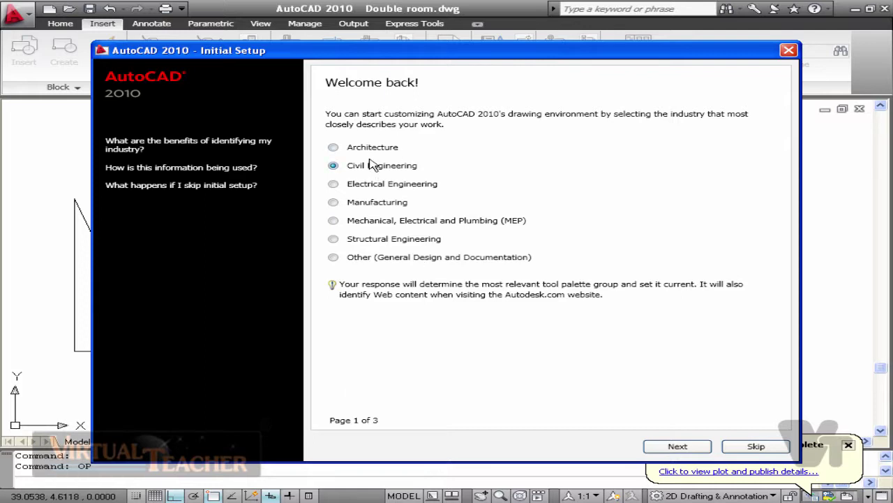
# Step: Try Electrical and MEP, keep Civil Engineering, skip Initial Setup, and open Lineweight Settings
pyautogui.click(374, 185)
pyautogui.click(374, 221)
pyautogui.click(364, 170)
pyautogui.click(789, 50)
pyautogui.click(552, 372)
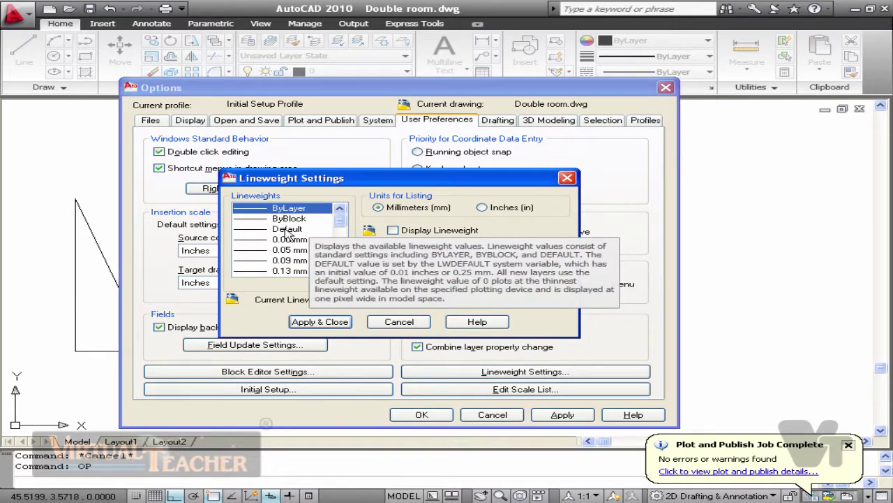
# Step: Scroll through the Lineweights list, close it, and browse the Edit Scale List
pyautogui.scroll(-1, 344, 235)
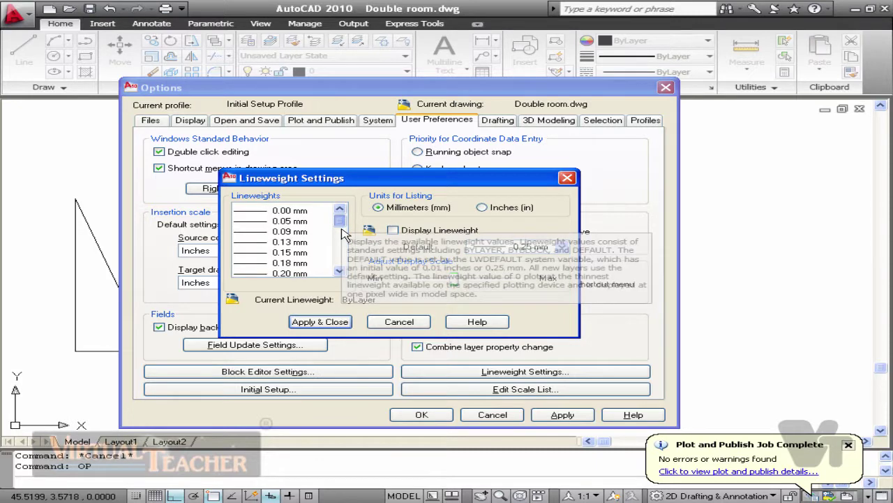
pyautogui.moveTo(342, 229)
pyautogui.mouseDown()
pyautogui.moveTo(341, 250)
pyautogui.moveTo(341, 214)
pyautogui.mouseUp()
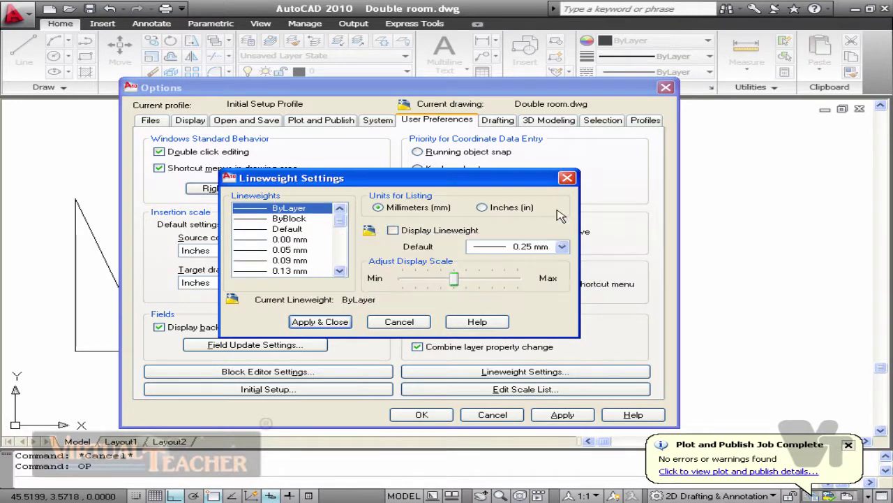
pyautogui.click(568, 178)
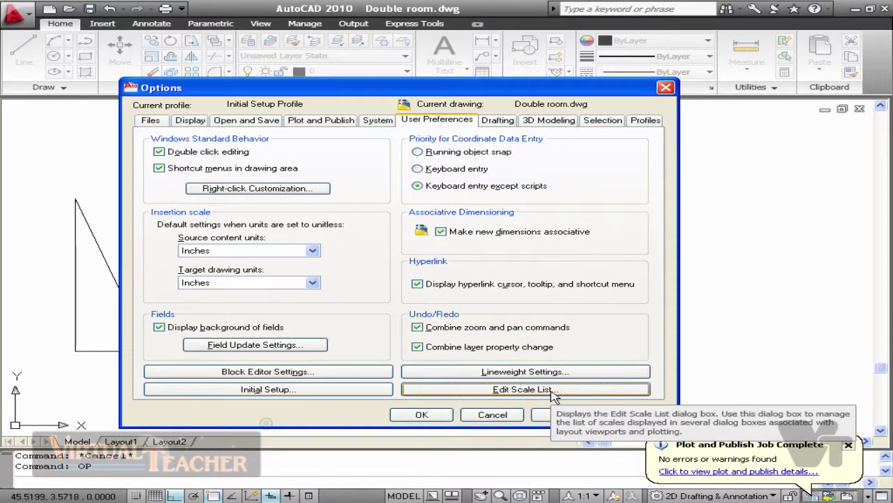
pyautogui.click(551, 393)
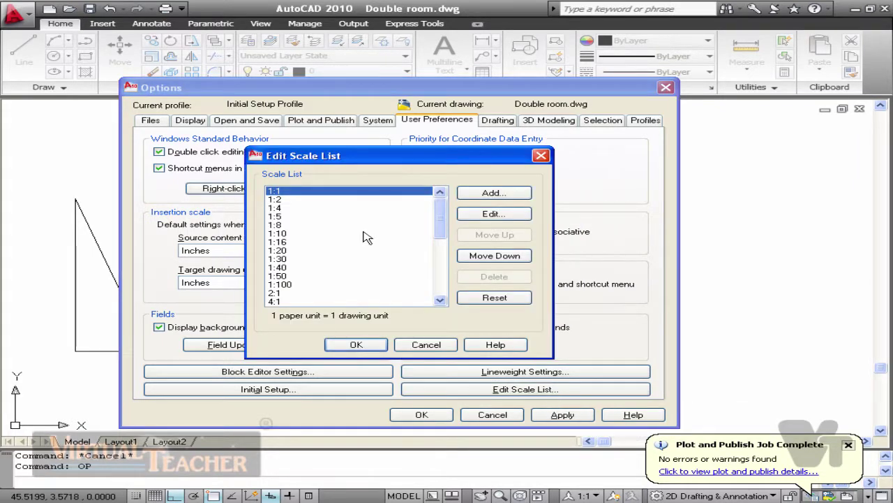
pyautogui.moveTo(440, 233); pyautogui.dragTo(443, 212)
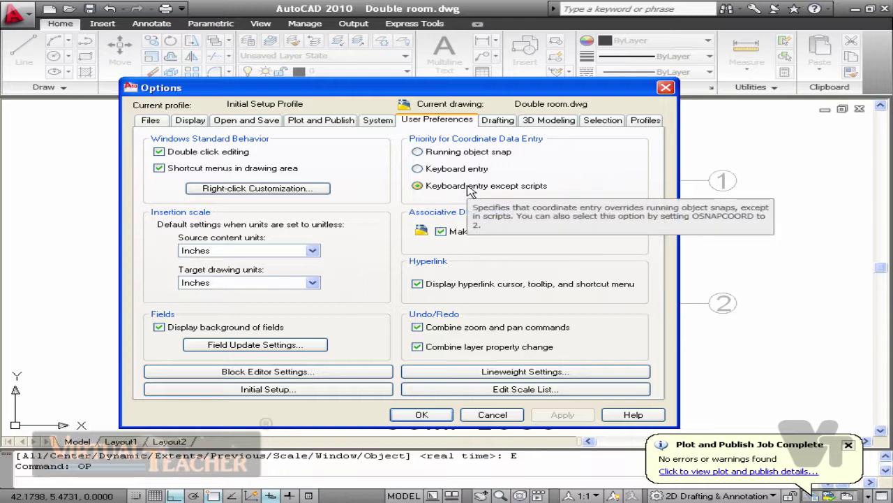
# Step: Start a polyline below the plan, try a perpendicular (PER) snap, then cancel it
pyautogui.press('Escape')
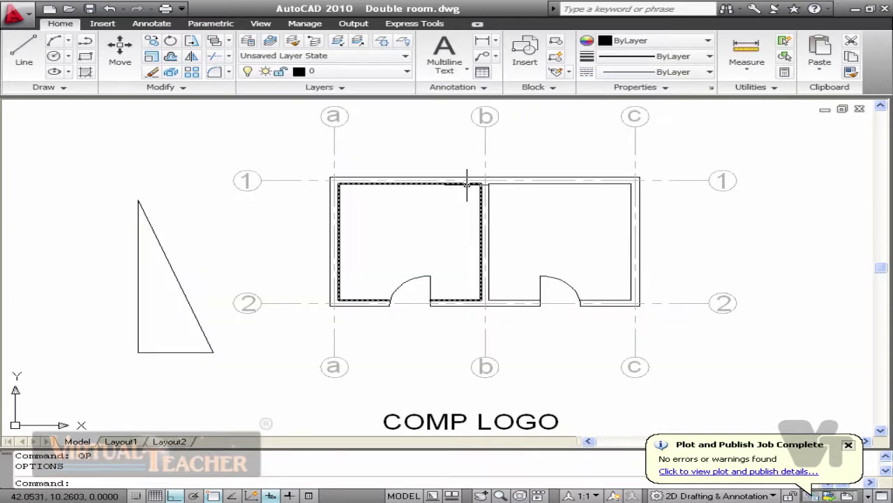
pyautogui.write('pl')
pyautogui.press('Return')
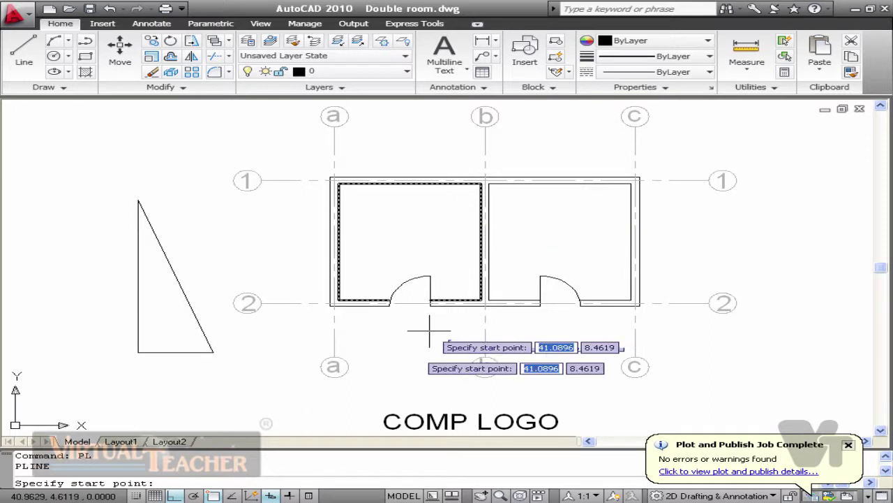
pyautogui.scroll(4, 429, 330)
pyautogui.click(492, 335)
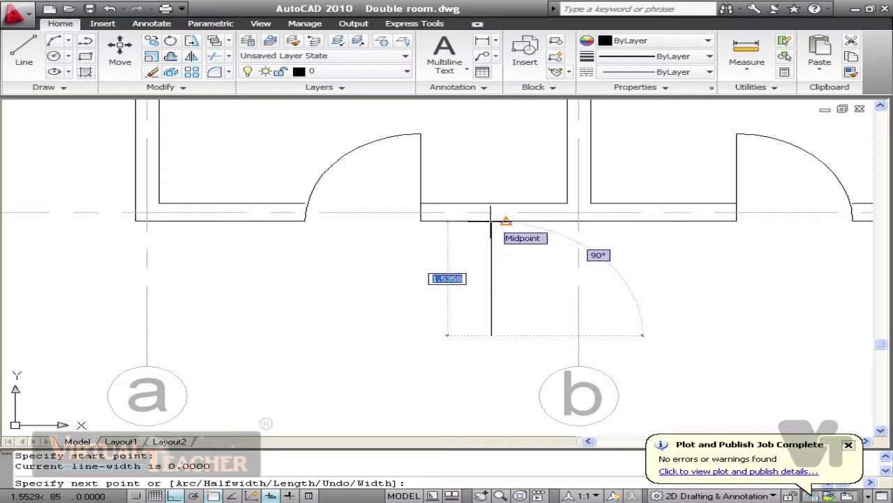
pyautogui.write('PER')
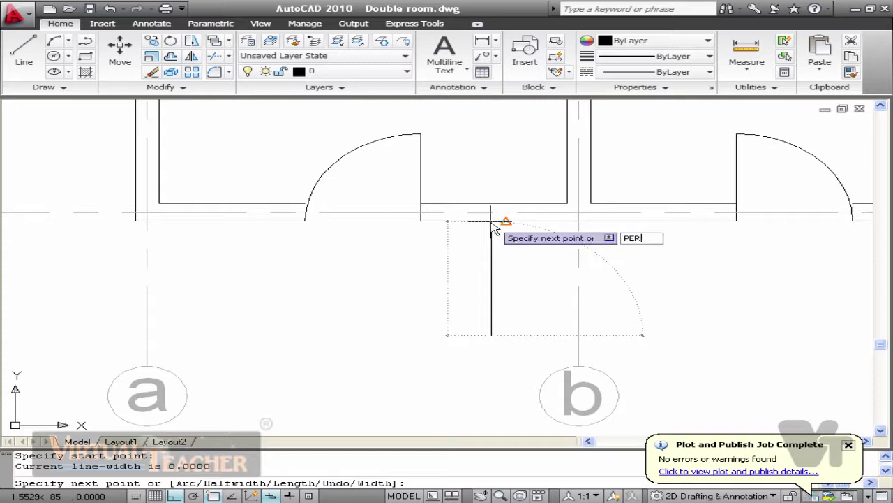
pyautogui.press('Return')
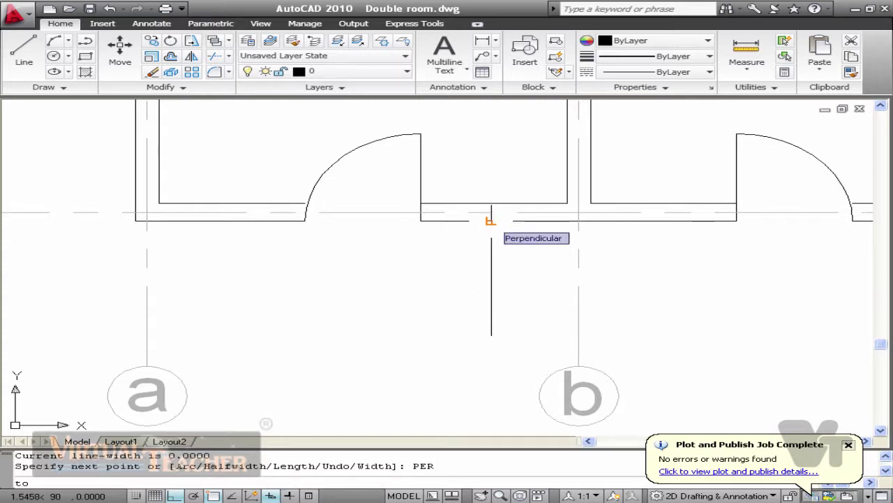
pyautogui.press('Escape')
# Step: Reopen Options with OP and move to the User Preferences page
pyautogui.write('OP')
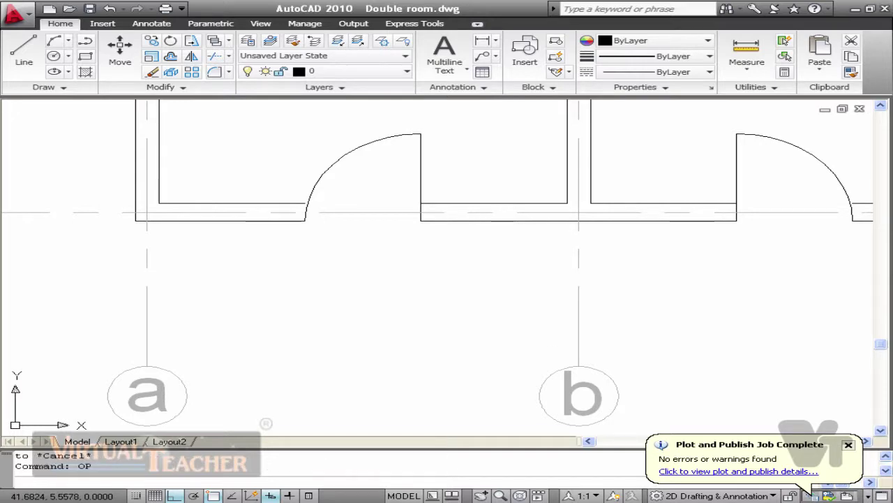
pyautogui.press('Return')
pyautogui.hotkey('ctrl', 'Tab')
pyautogui.hotkey('ctrl', 'Tab')
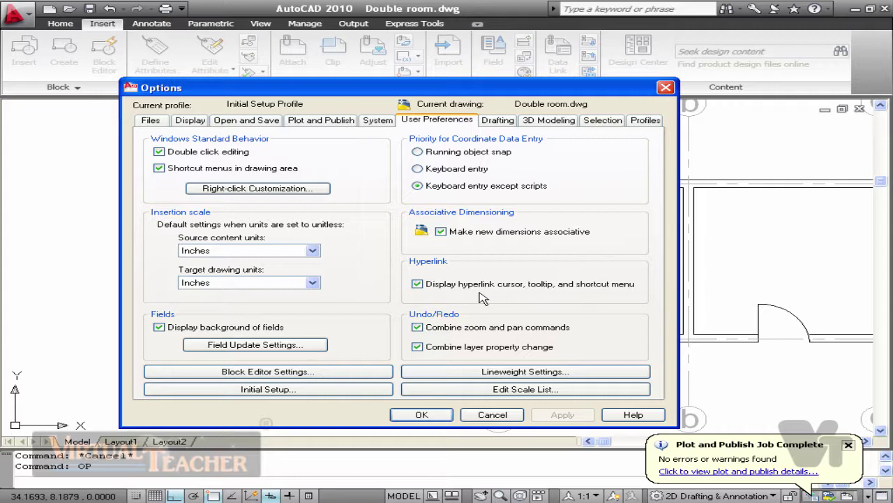
pyautogui.click(422, 415)
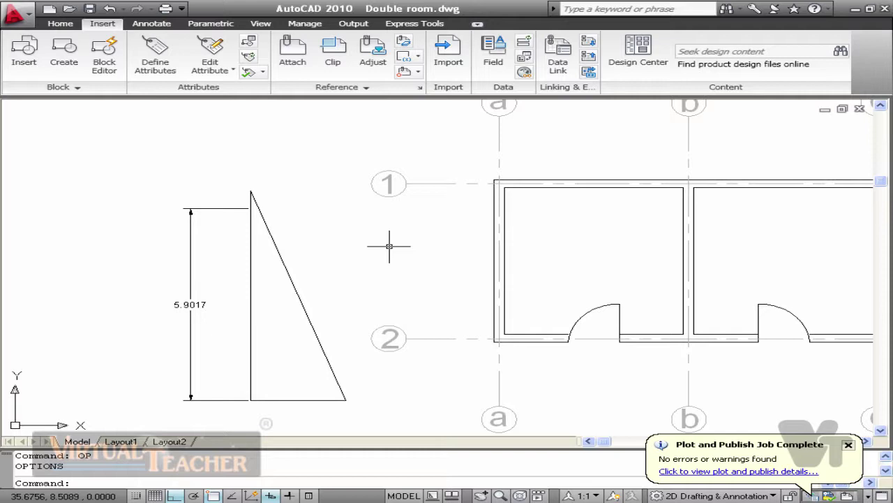
# Step: Start the Insert-tab Hyperlink command and select the room outline polyline
pyautogui.click(60, 23)
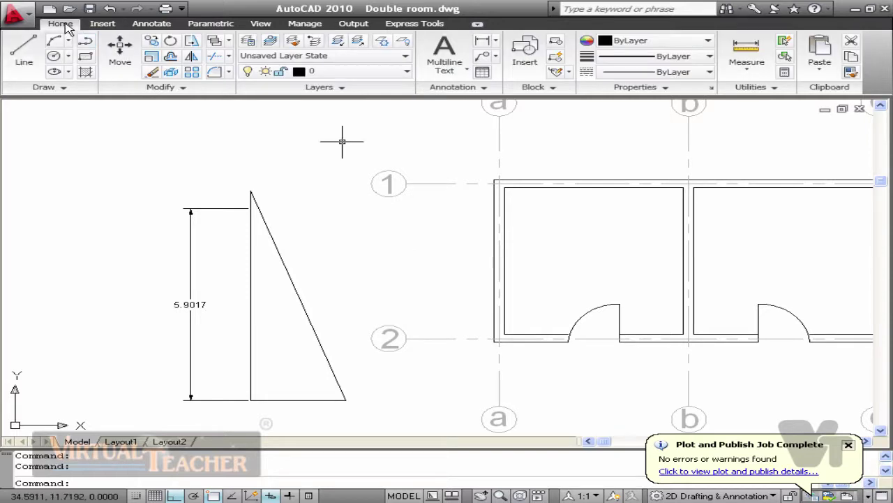
pyautogui.click(103, 23)
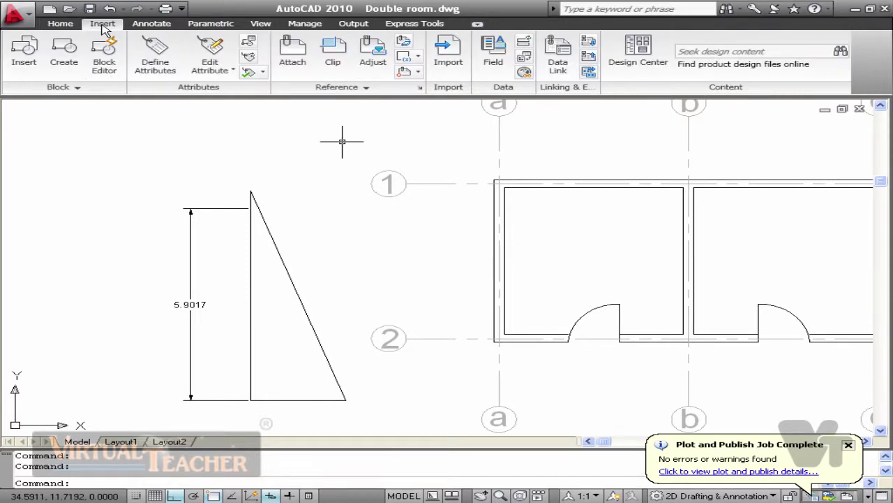
pyautogui.click(525, 72)
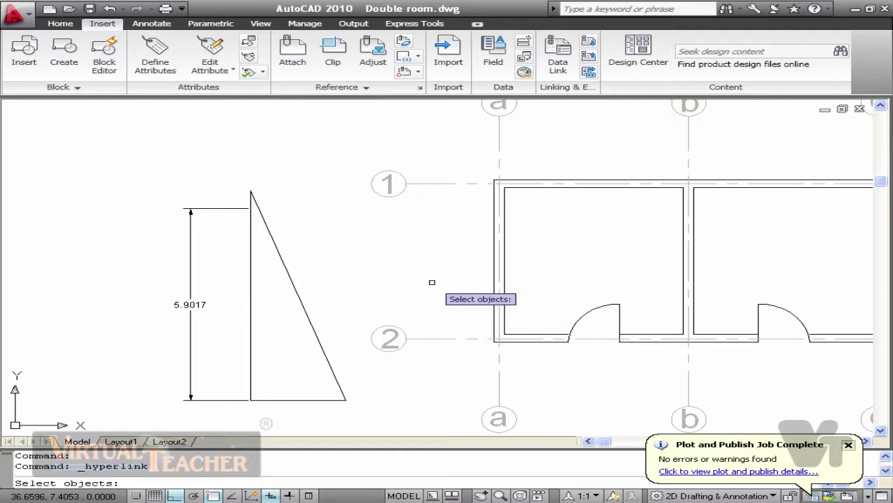
pyautogui.click(496, 264)
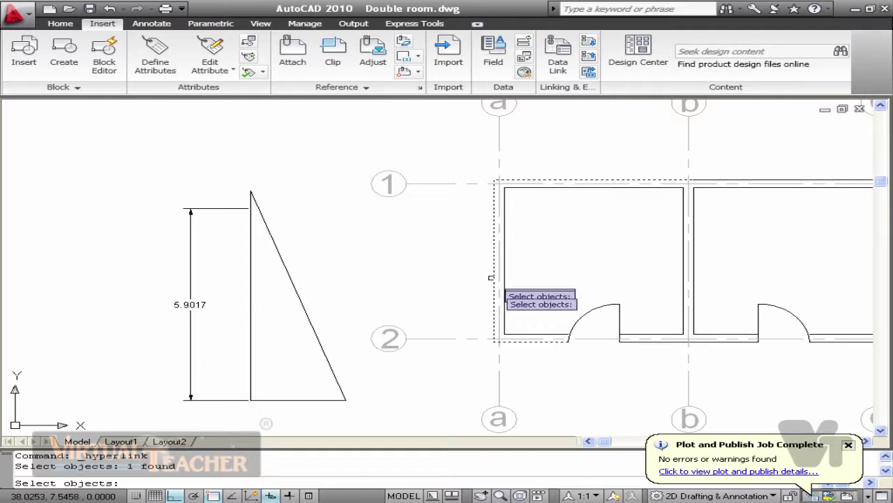
pyautogui.press('Return')
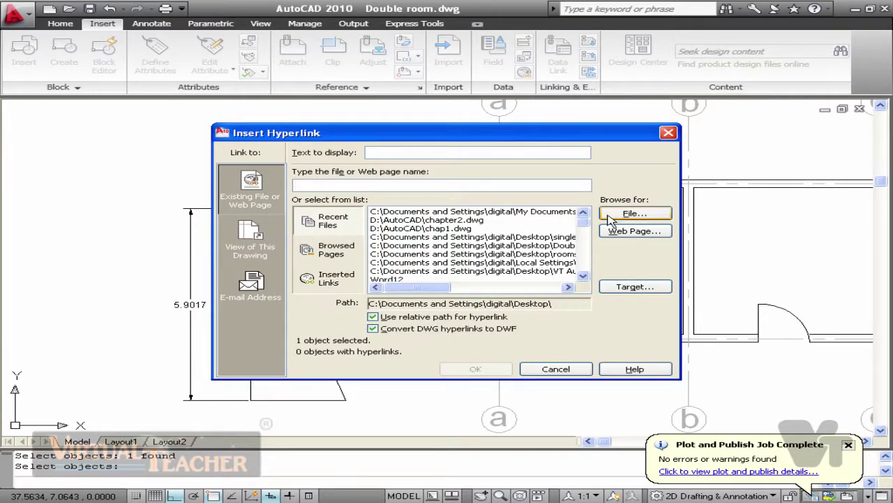
# Step: Set the hyperlink target to grid.dwg and apply it to the room outline
pyautogui.click(643, 221)
pyautogui.click(307, 247)
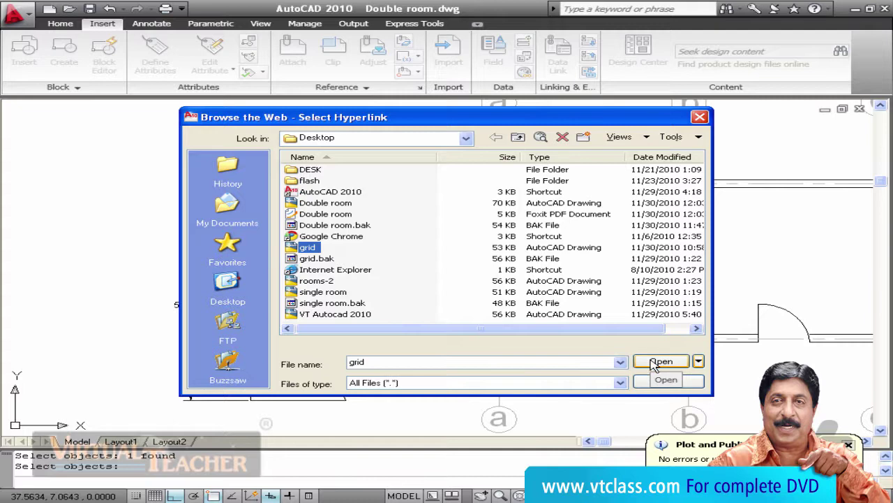
pyautogui.click(656, 362)
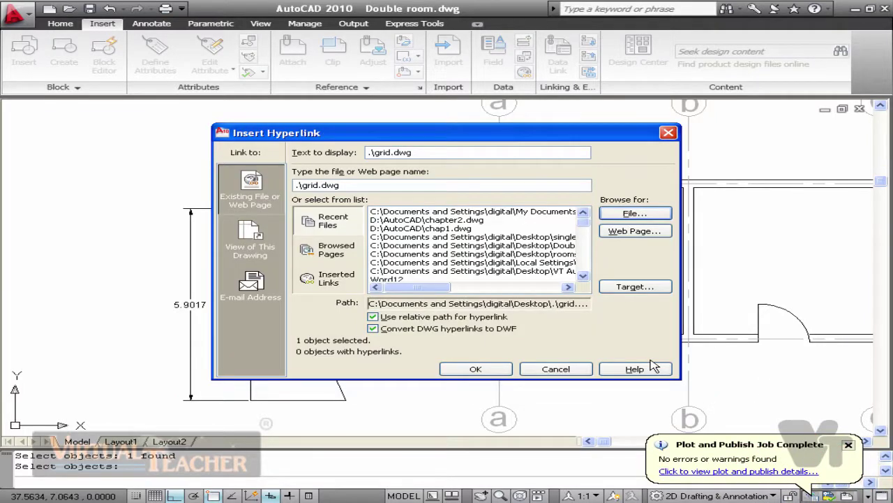
pyautogui.click(470, 371)
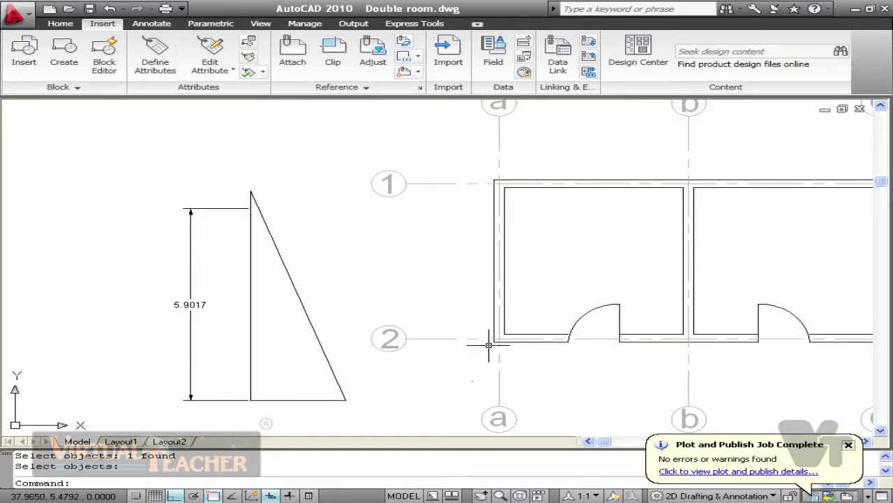
pyautogui.moveTo(493, 288)
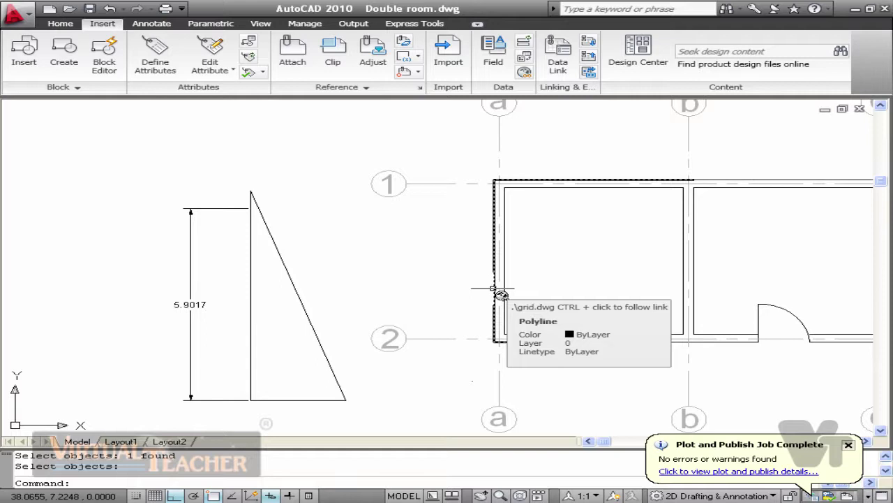
pyautogui.keyDown('ctrl'); pyautogui.click(492, 288); pyautogui.keyUp('ctrl')
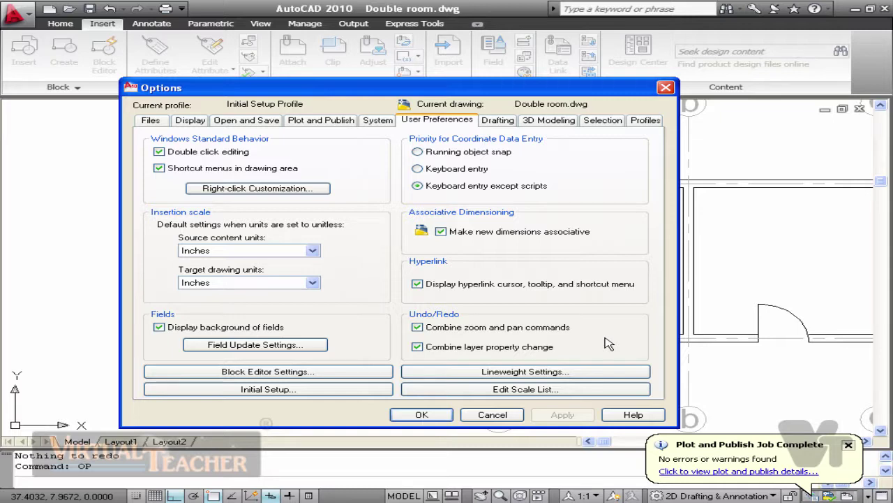
pyautogui.click(500, 122)
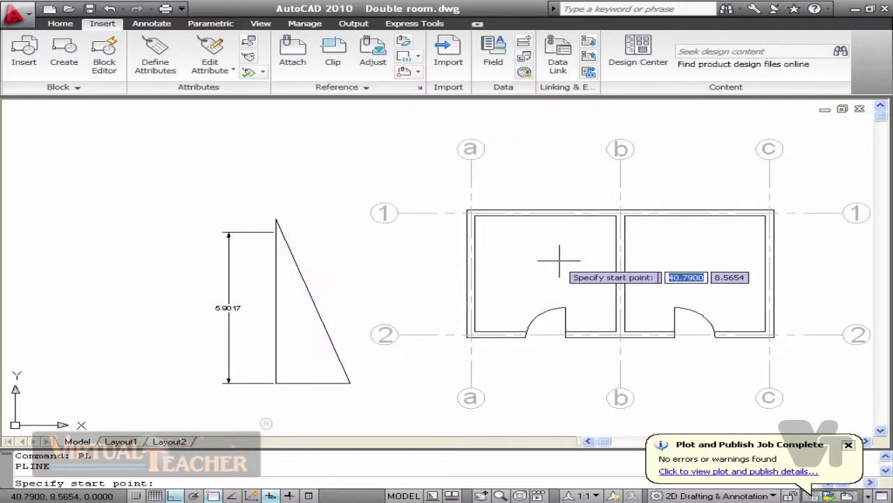
pyautogui.click(559, 261)
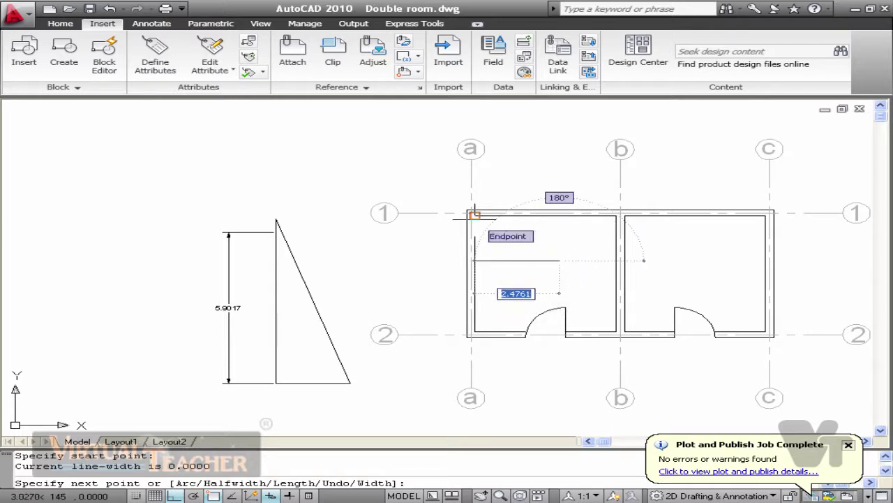
pyautogui.press('Escape')
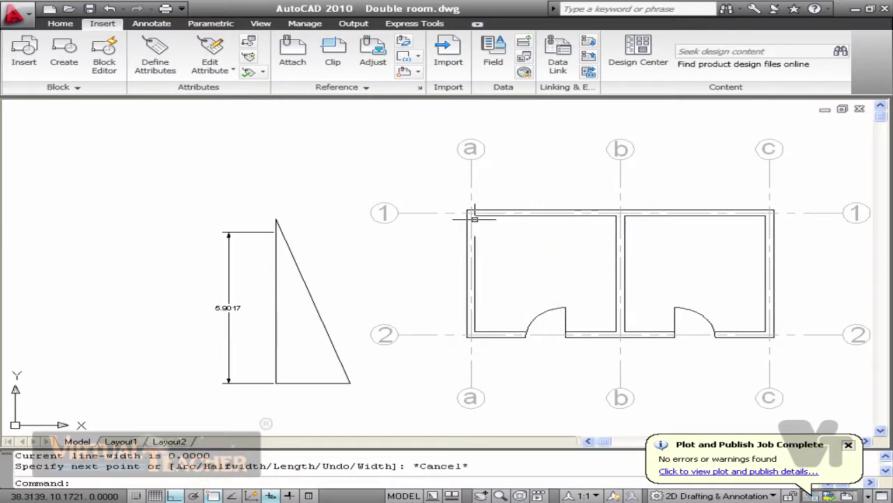
pyautogui.write('op')
pyautogui.press('Return')
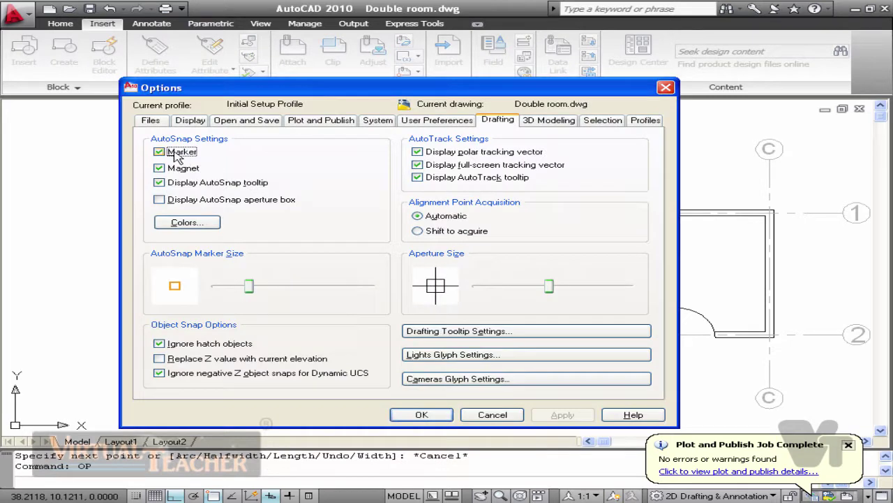
pyautogui.moveTo(174, 155)
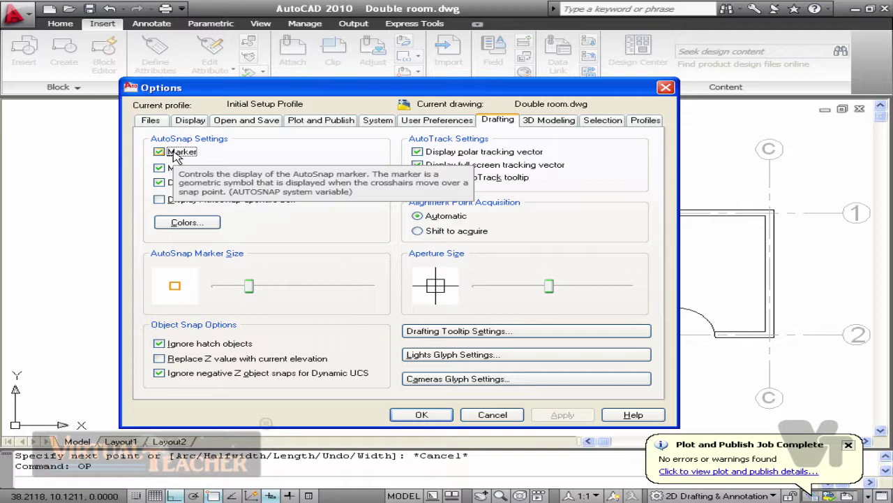
pyautogui.moveTo(175, 174)
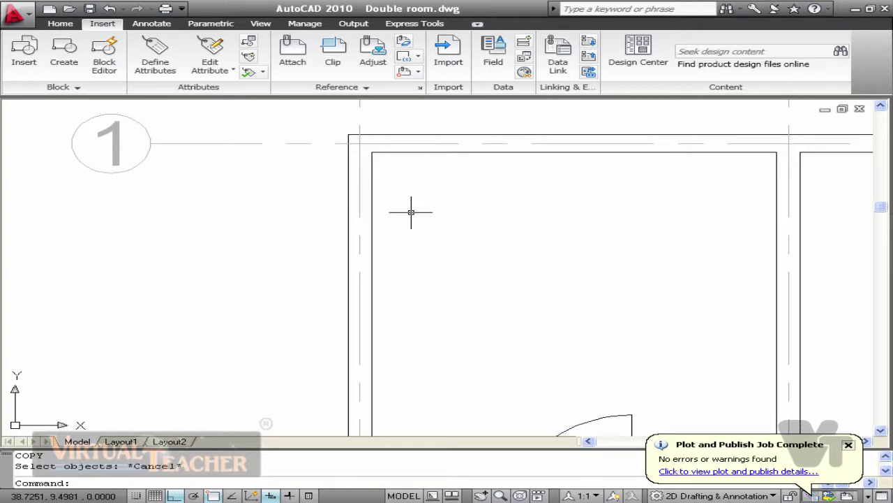
# Step: Start and cancel the Copy (CP) command, then reopen Options with OP
pyautogui.write('CP')
pyautogui.press('Return')
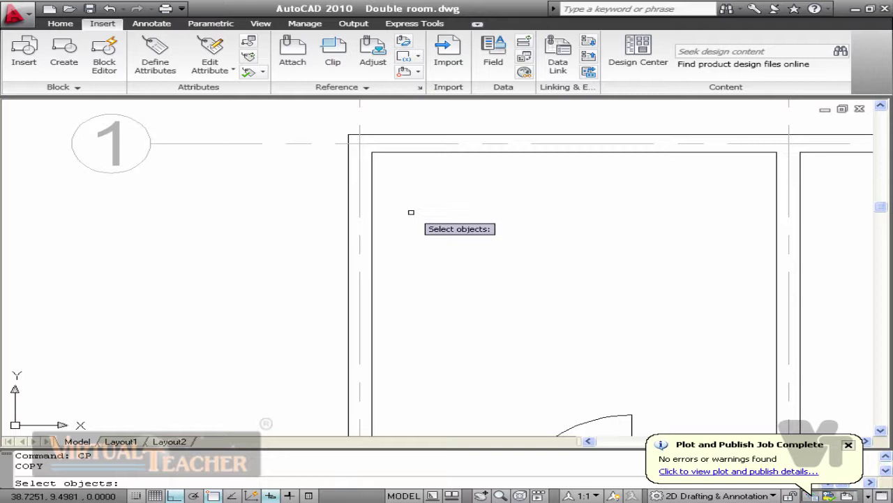
pyautogui.press('Escape')
pyautogui.write('OP')
pyautogui.press('Return')
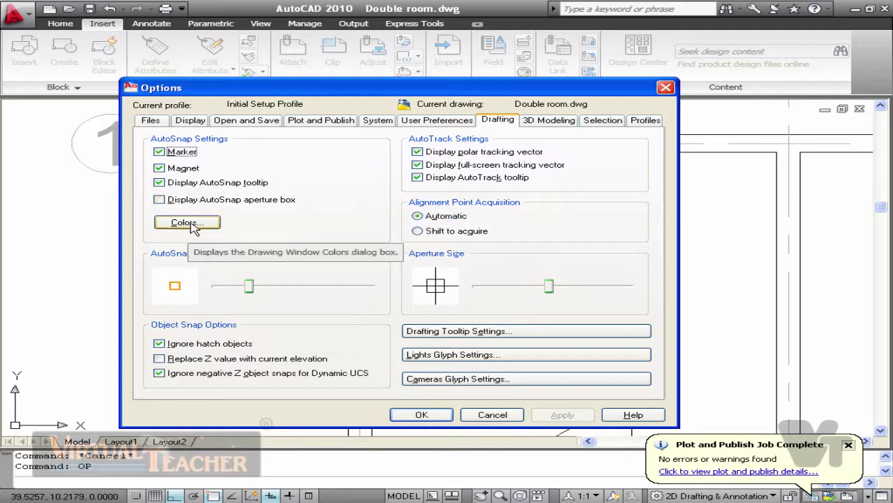
pyautogui.click(187, 222)
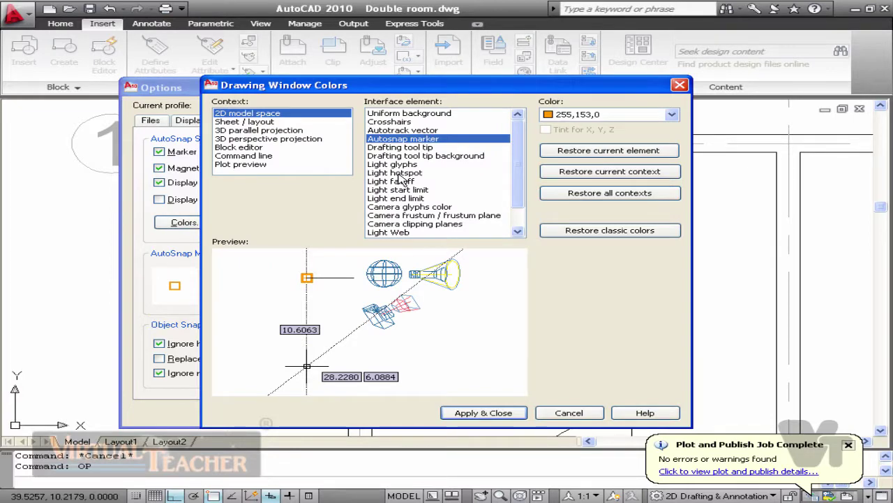
pyautogui.click(420, 155)
pyautogui.press('Escape')
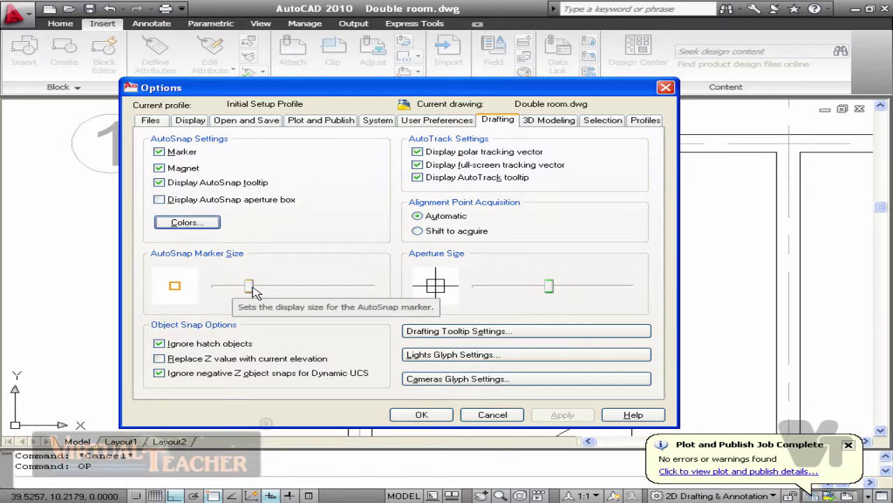
pyautogui.moveTo(253, 288)
pyautogui.mouseDown()
pyautogui.moveTo(371, 292)
pyautogui.moveTo(256, 292)
pyautogui.mouseUp()
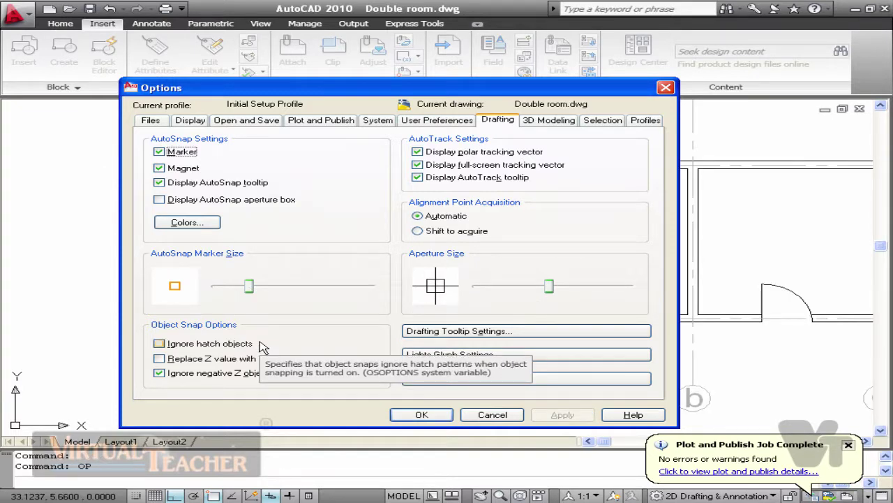
# Step: Check Ignore hatch objects, clear the polar, full-screen and tooltip AutoTrack settings, then apply and close Options
pyautogui.click(209, 344)
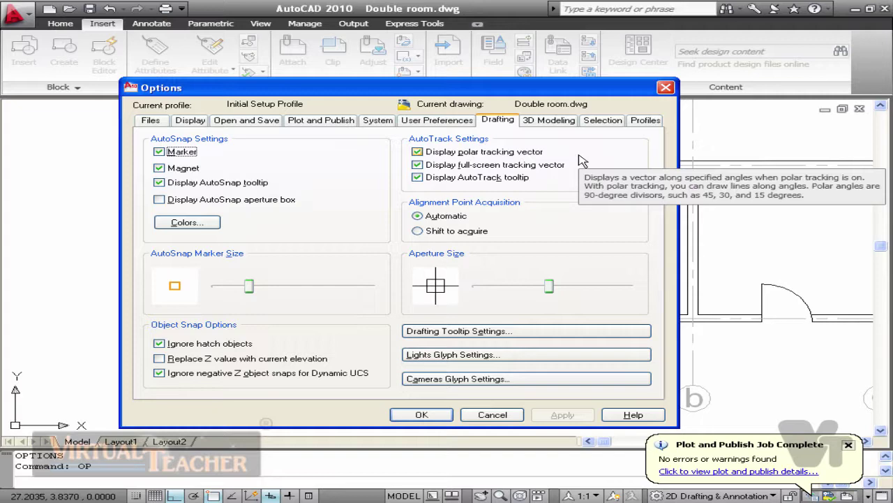
pyautogui.doubleClick(564, 182)
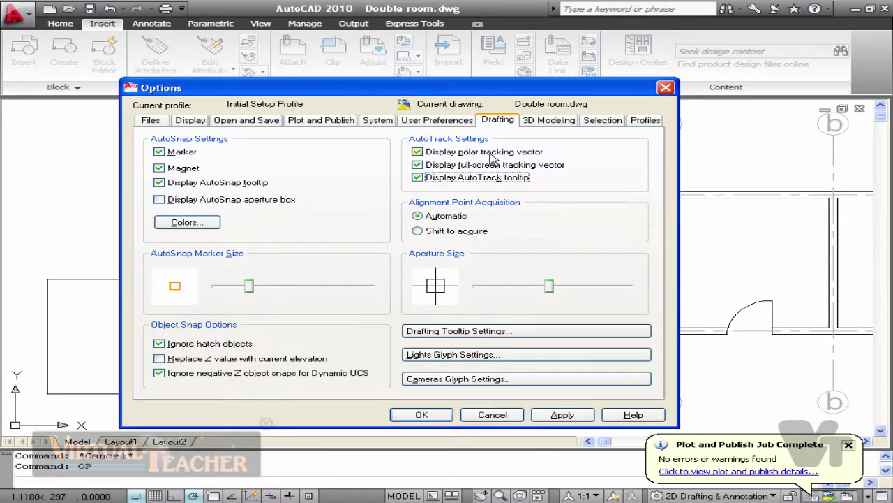
pyautogui.click(450, 153)
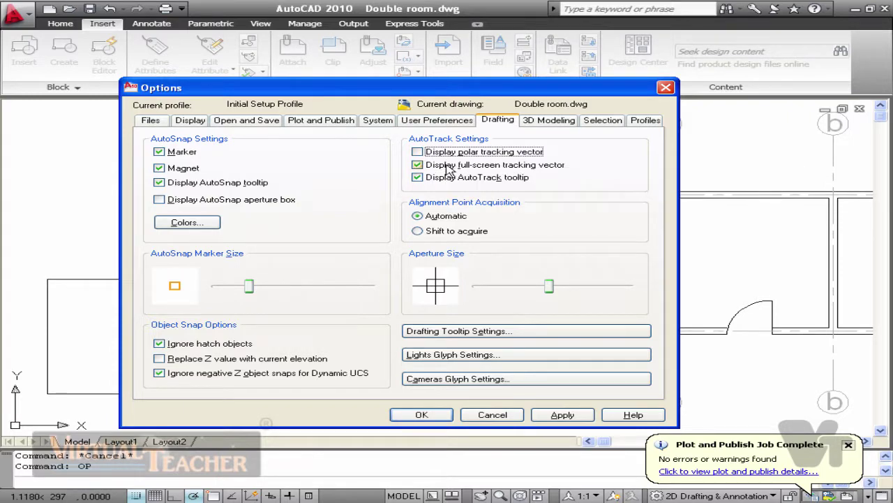
pyautogui.click(449, 166)
pyautogui.click(441, 179)
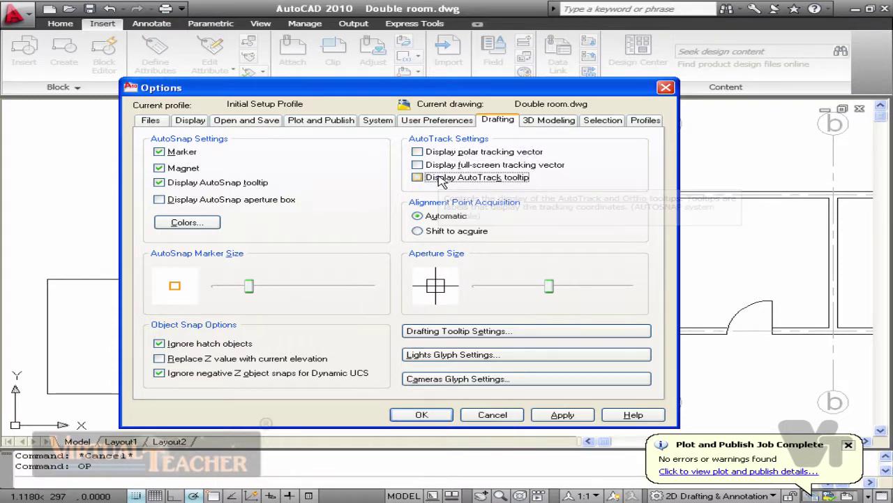
pyautogui.click(562, 417)
pyautogui.click(422, 416)
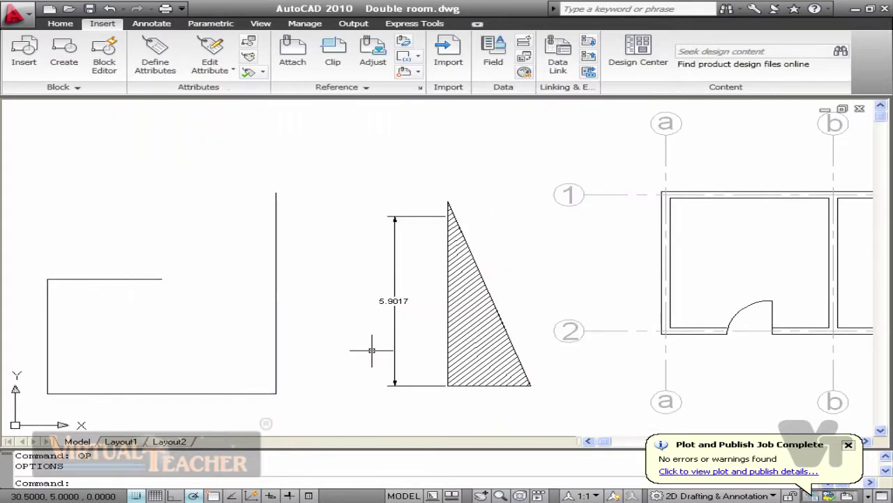
# Step: Draw an eight-vertex zigzag polyline (PL) around and across the open square shape
pyautogui.write('PL')
pyautogui.press('Return')
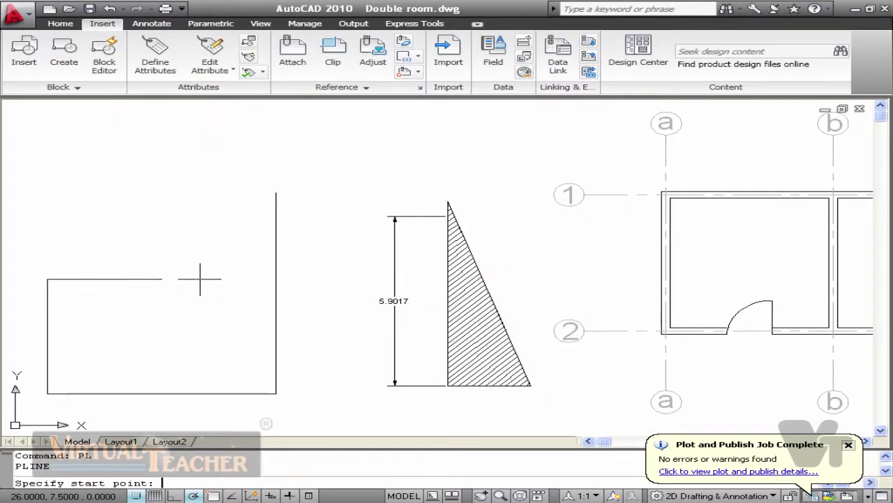
pyautogui.click(219, 192)
pyautogui.click(219, 307)
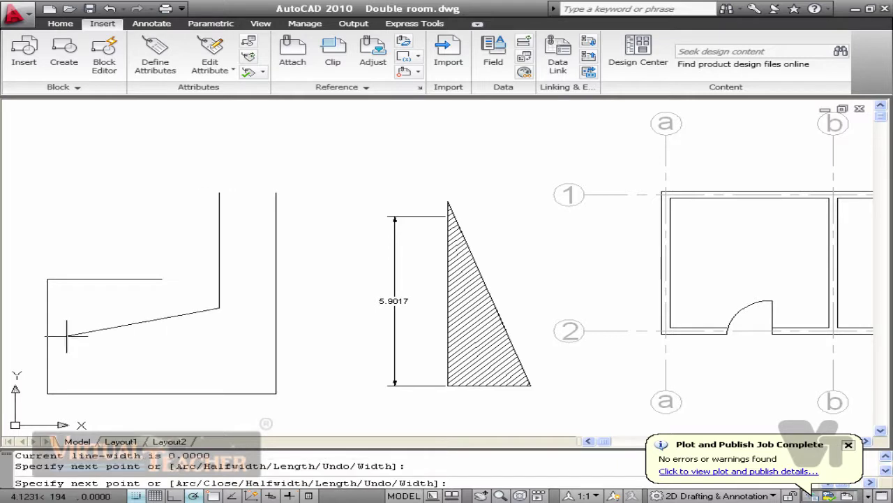
pyautogui.click(85, 321)
pyautogui.click(85, 192)
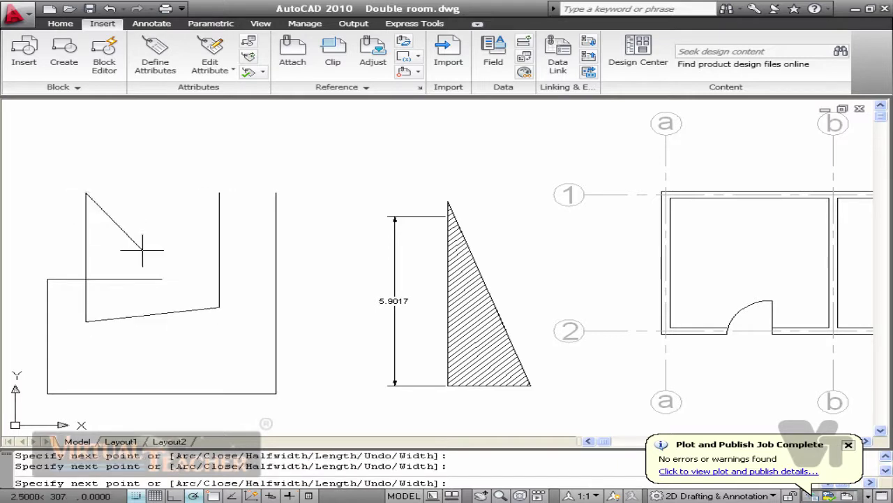
pyautogui.click(143, 249)
pyautogui.click(161, 150)
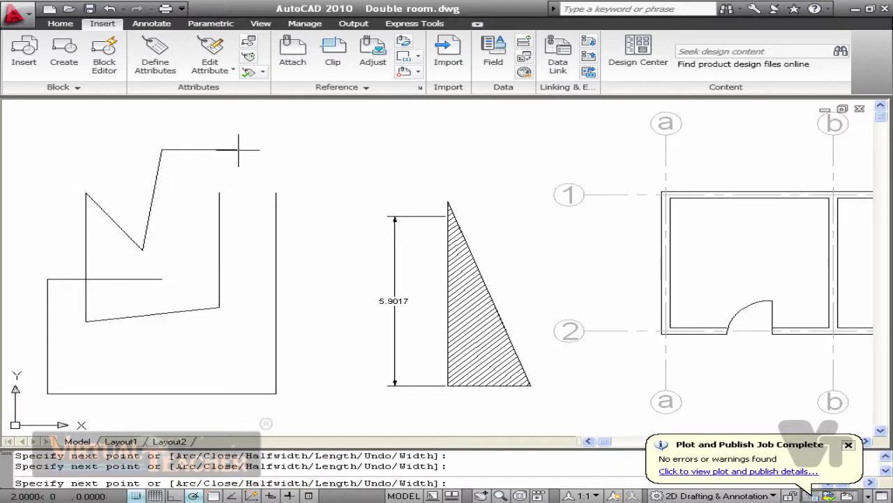
pyautogui.click(239, 150)
pyautogui.click(238, 107)
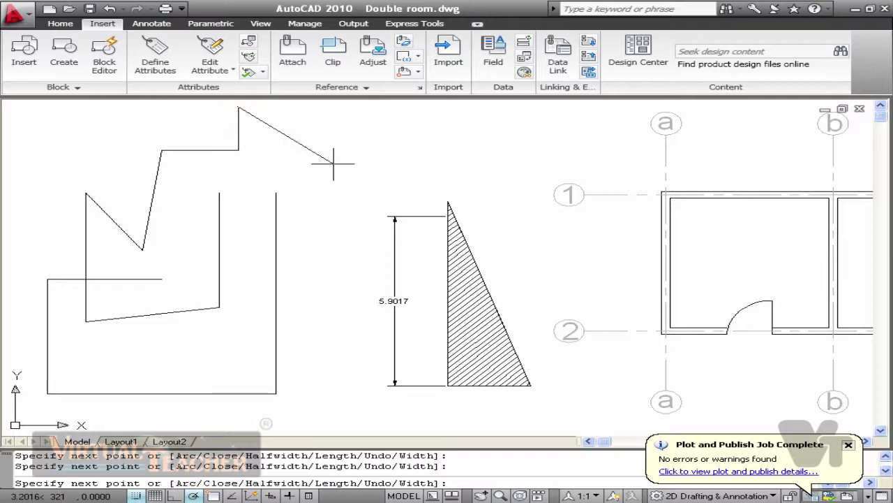
pyautogui.press('Escape')
# Step: Reopen the Options dialog with OP so the Drafting settings show again
pyautogui.write('OP')
pyautogui.press('Return')
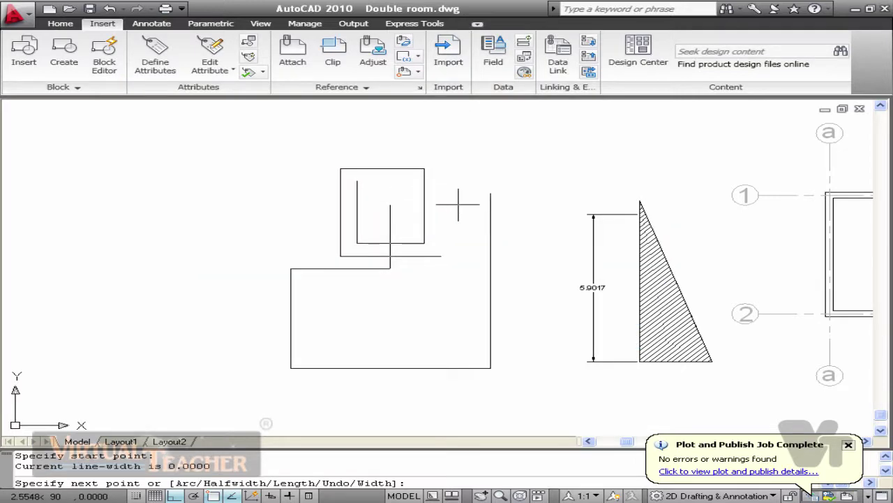
pyautogui.moveTo(491, 193)
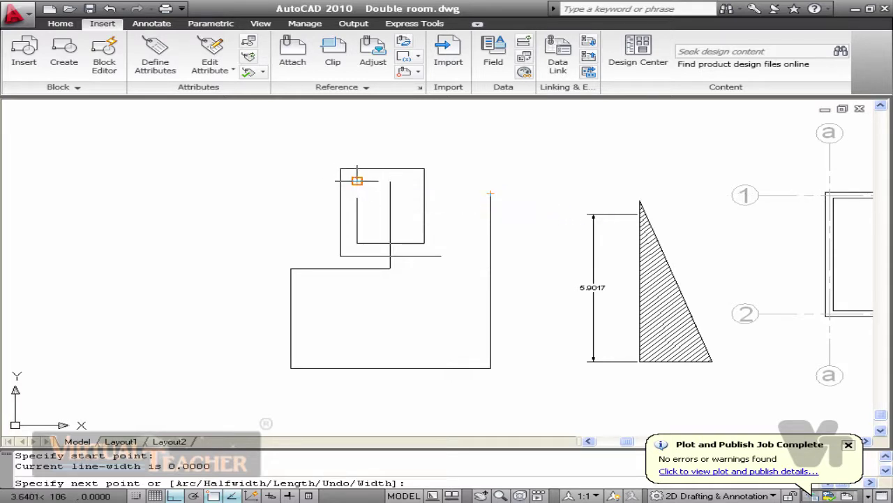
pyautogui.moveTo(357, 181)
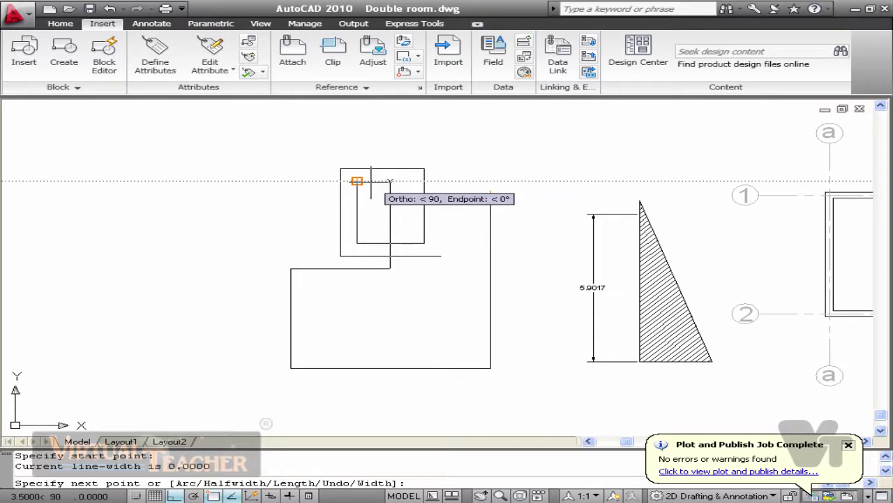
pyautogui.press('Escape')
pyautogui.write('OP')
pyautogui.press('Return')
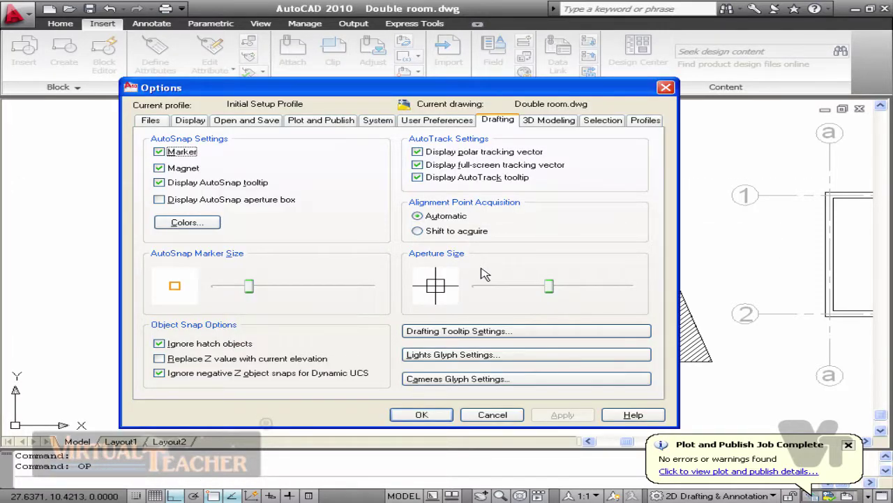
pyautogui.click(551, 286)
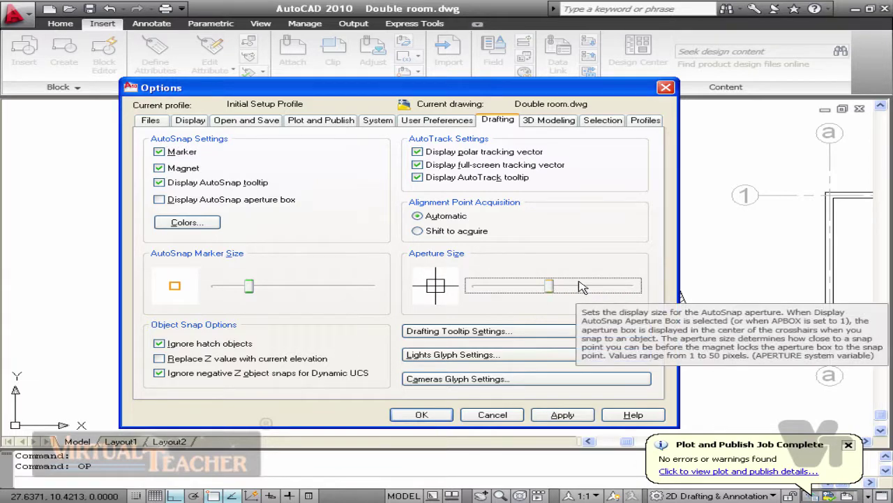
pyautogui.click(568, 337)
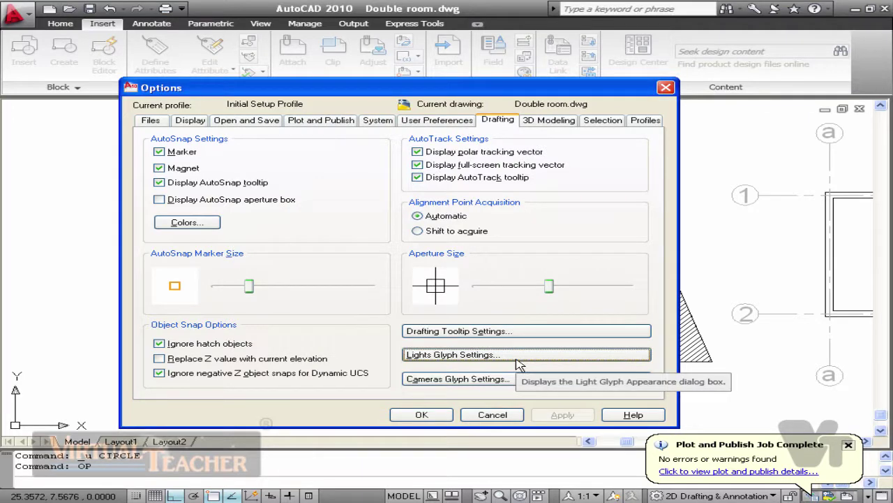
pyautogui.click(519, 362)
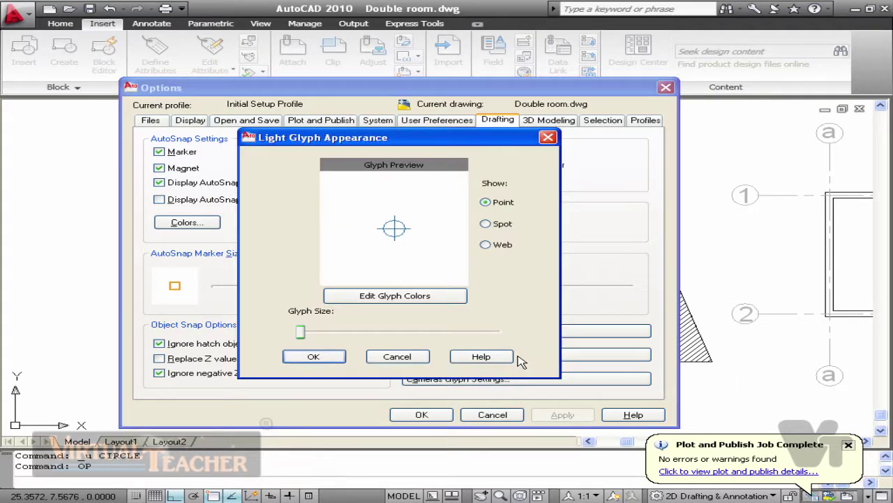
pyautogui.press('Escape')
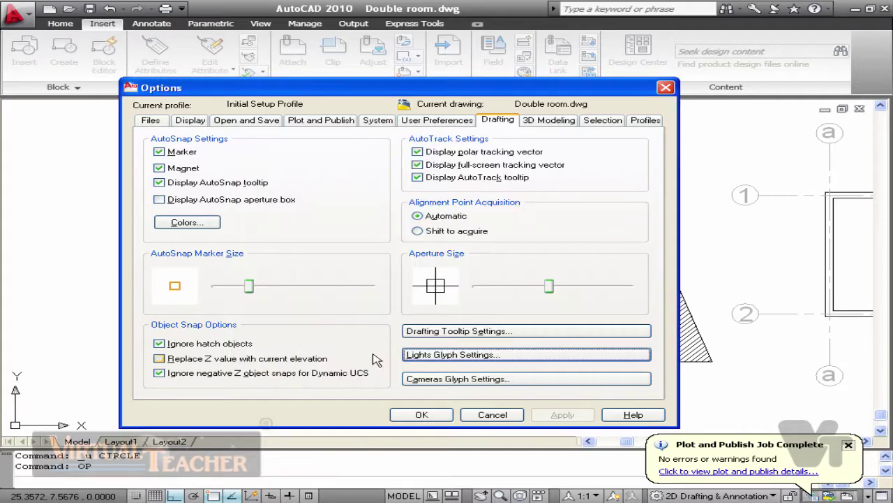
pyautogui.click(507, 380)
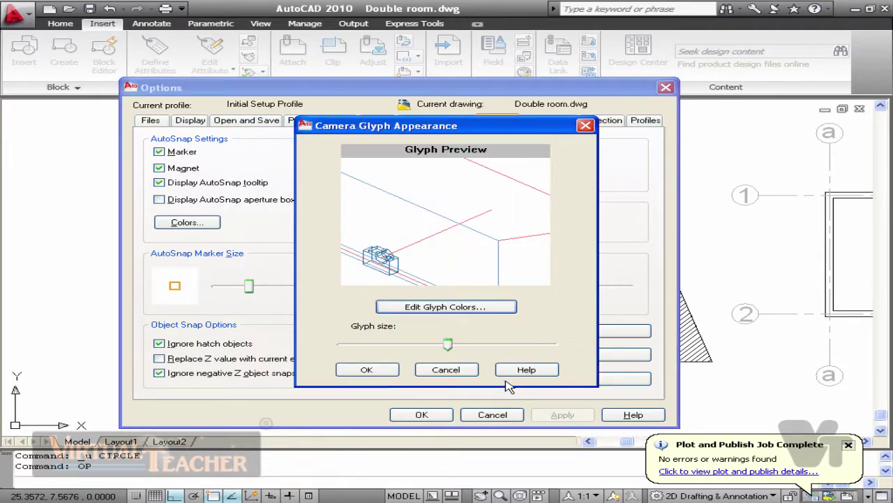
pyautogui.click(446, 369)
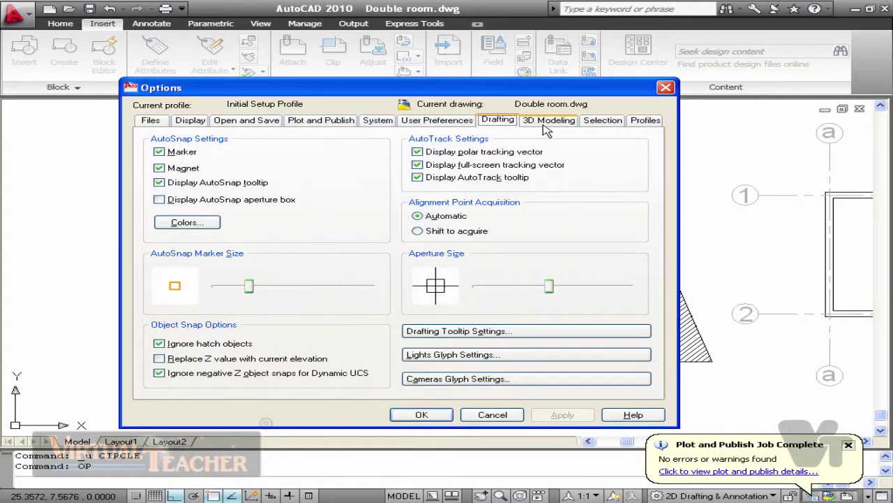
# Step: View 3D Modeling options, enlarge the Selection pickbox, and bring up Visual Effect Settings
pyautogui.click(546, 122)
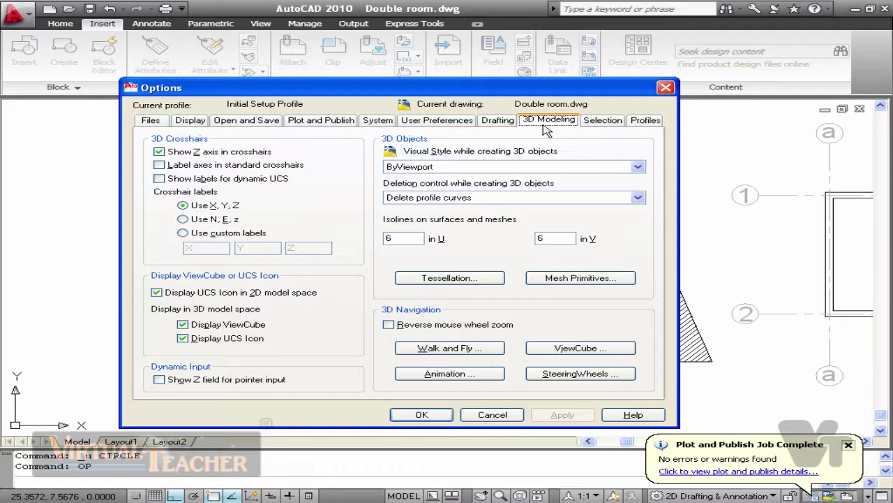
pyautogui.click(605, 123)
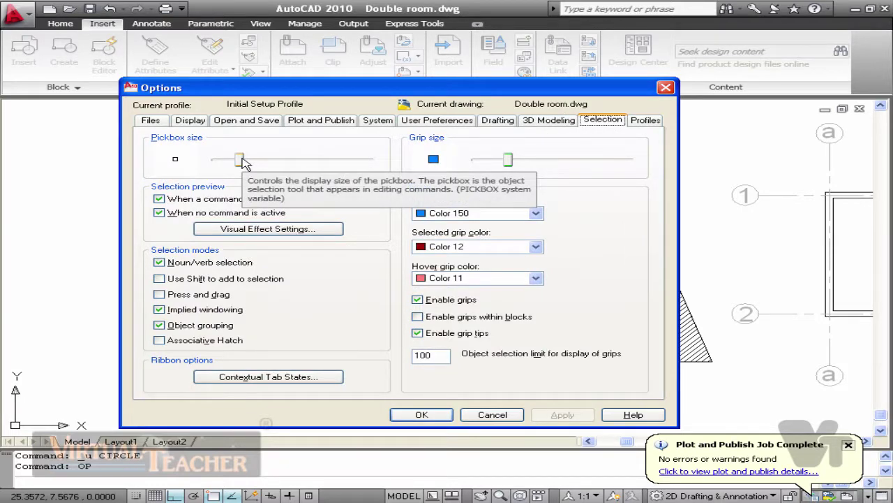
pyautogui.moveTo(239, 160); pyautogui.dragTo(287, 160)
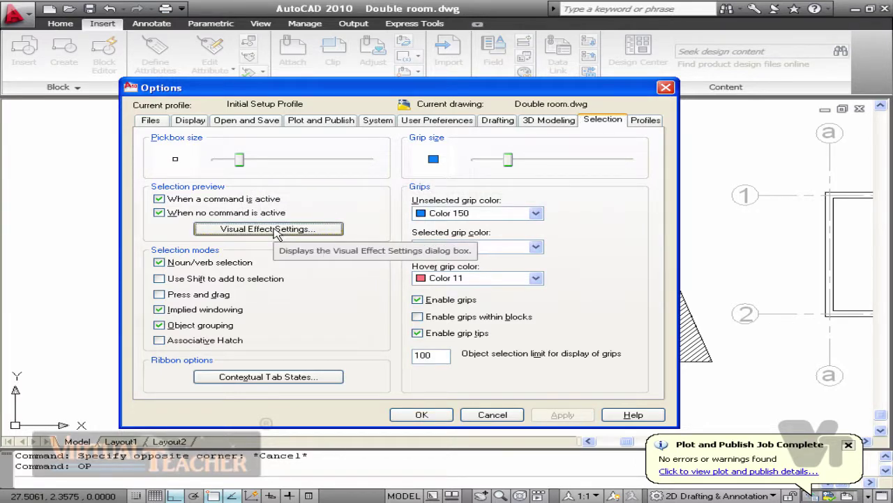
pyautogui.click(275, 229)
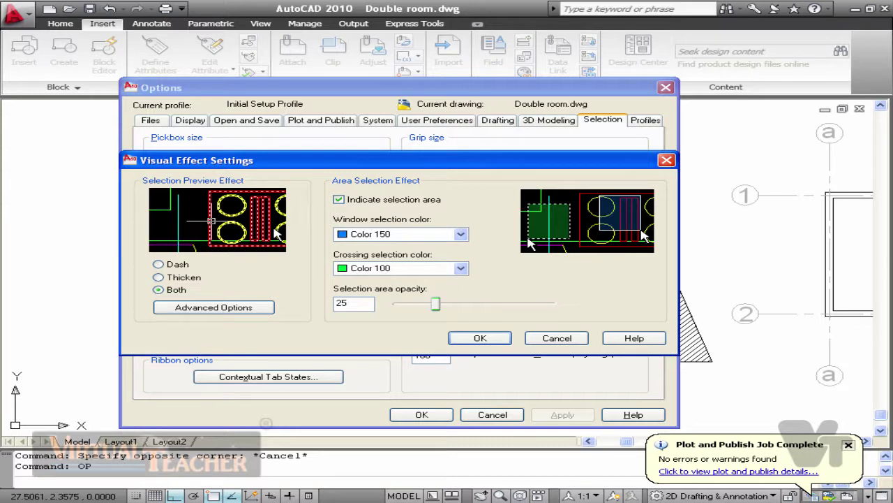